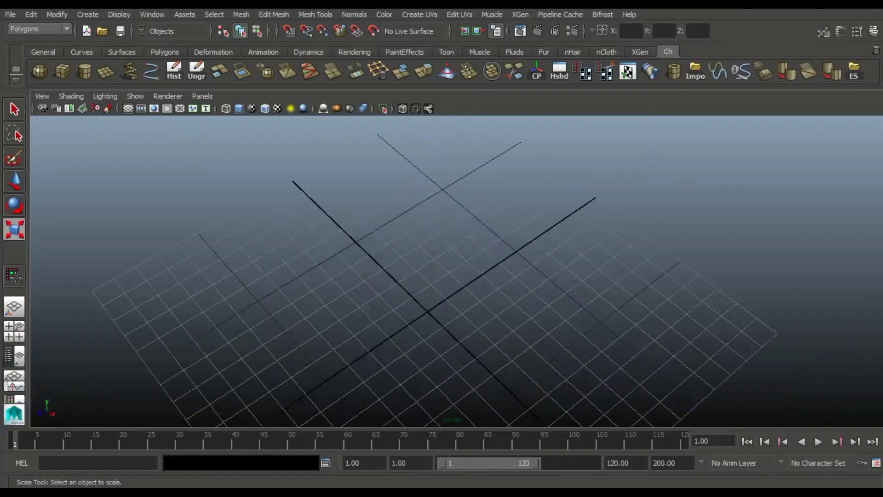
# Create a polygon cube at the grid origin.
pyautogui.click(62, 71)
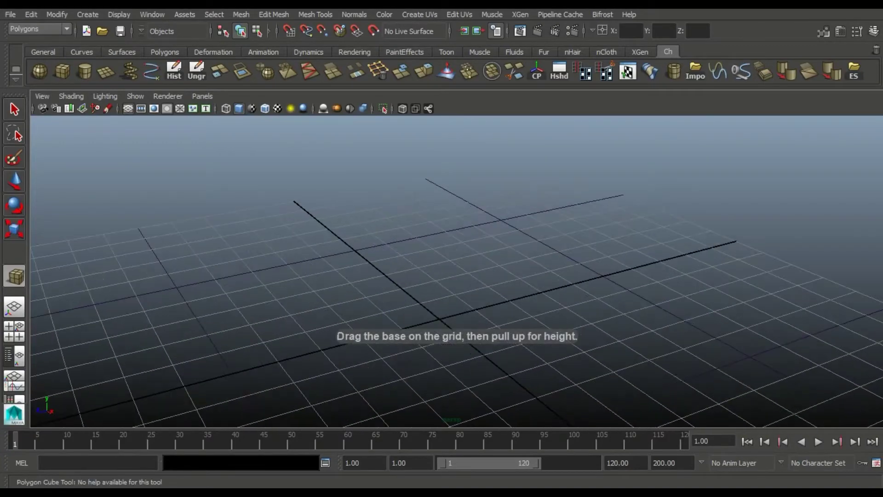
pyautogui.click(442, 322)
pyautogui.press('r')
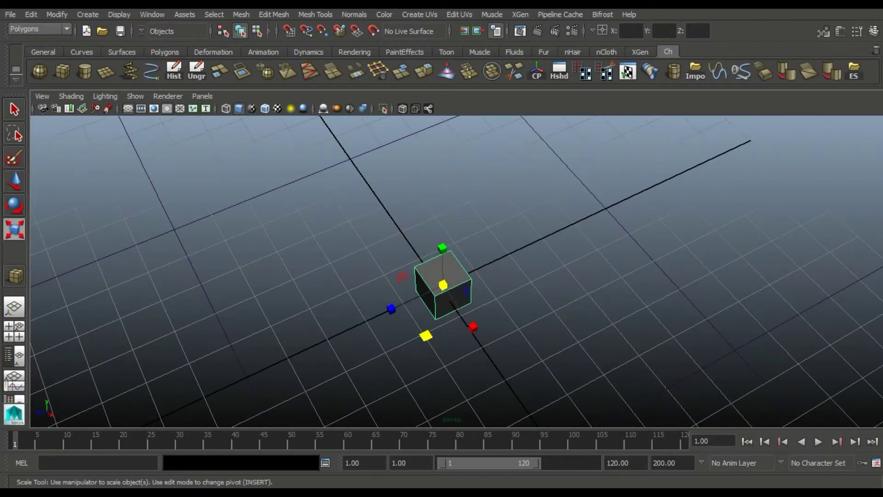
# Drag the cube's top vertices upward to stretch it into a tall, thin pillar.
pyautogui.moveTo(441, 230)
pyautogui.keyDown('alt'); pyautogui.mouseDown()
pyautogui.moveTo(459, 221)
pyautogui.moveTo(450, 212)
pyautogui.mouseUp(); pyautogui.keyUp('alt')
pyautogui.moveTo(437, 197); pyautogui.dragTo(374, 191, button='right')
pyautogui.moveTo(349, 226); pyautogui.dragTo(482, 337)
pyautogui.moveTo(436, 269); pyautogui.dragTo(436, 110)
pyautogui.moveTo(506, 276)
pyautogui.keyDown('alt'); pyautogui.mouseDown()
pyautogui.moveTo(450, 249)
pyautogui.moveTo(465, 262)
pyautogui.moveTo(474, 230)
pyautogui.mouseUp(); pyautogui.keyUp('alt')
pyautogui.press('r')
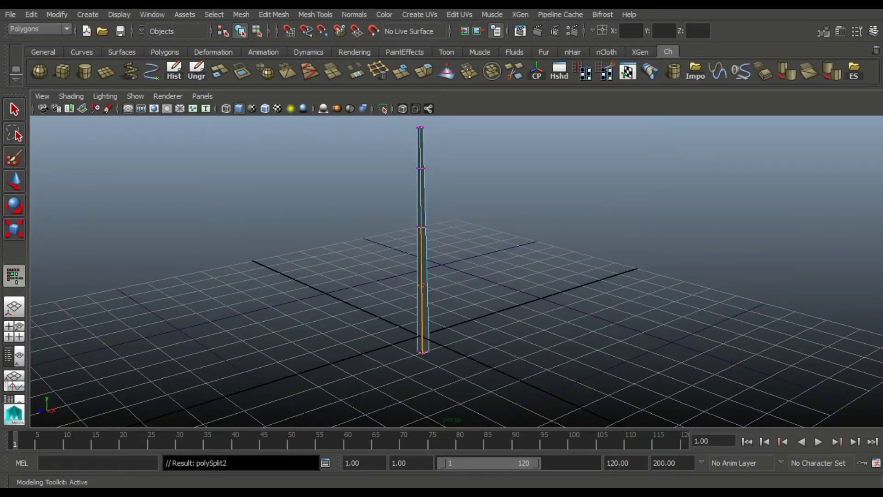
# Scale up a lower ring of the pillar's vertices so it tapers toward the top.
pyautogui.press('w')
pyautogui.keyDown('alt'); pyautogui.moveTo(460, 276); pyautogui.dragTo(460, 258); pyautogui.keyUp('alt')
pyautogui.moveTo(368, 237); pyautogui.dragTo(395, 245)
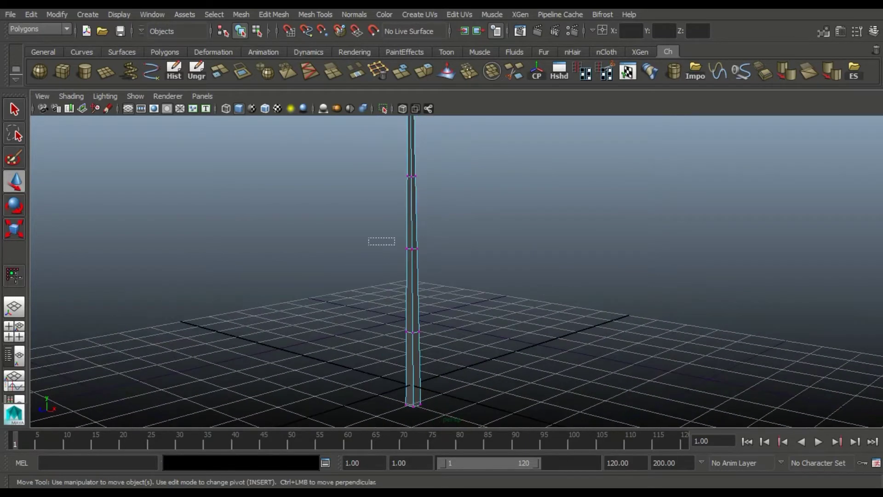
pyautogui.press('r')
pyautogui.keyDown('alt'); pyautogui.moveTo(455, 257); pyautogui.dragTo(478, 295); pyautogui.keyUp('alt')
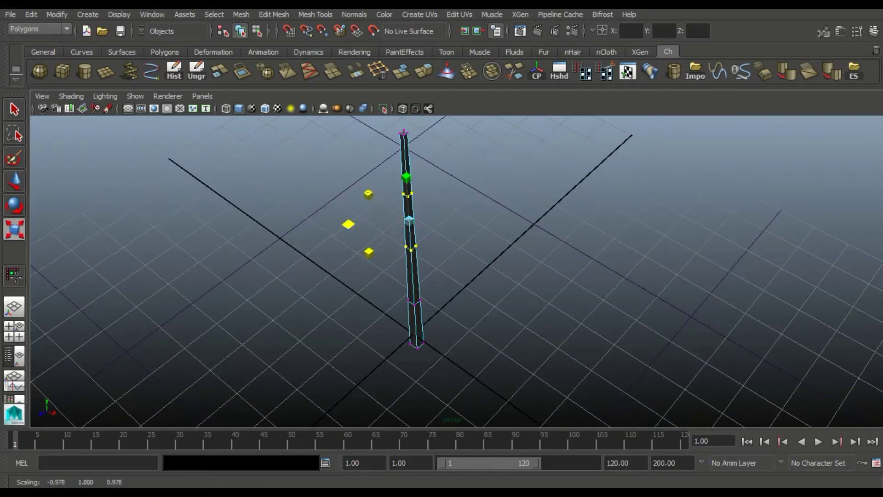
pyautogui.moveTo(316, 225); pyautogui.dragTo(337, 224)
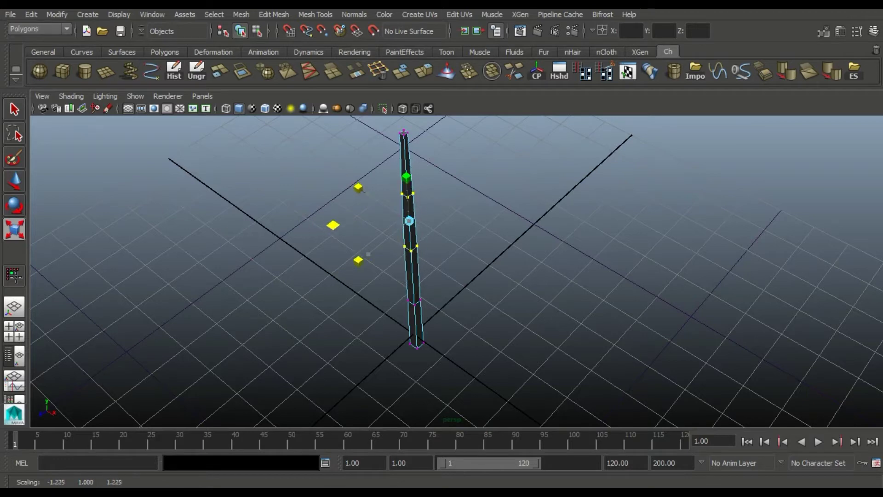
pyautogui.moveTo(460, 276)
pyautogui.keyDown('alt'); pyautogui.mouseDown()
pyautogui.moveTo(478, 244)
pyautogui.moveTo(469, 220)
pyautogui.mouseUp(); pyautogui.keyUp('alt')
pyautogui.moveTo(346, 309); pyautogui.dragTo(350, 308)
pyautogui.moveTo(460, 276)
pyautogui.keyDown('alt'); pyautogui.mouseDown()
pyautogui.moveTo(460, 240)
pyautogui.moveTo(474, 285)
pyautogui.mouseUp(); pyautogui.keyUp('alt')
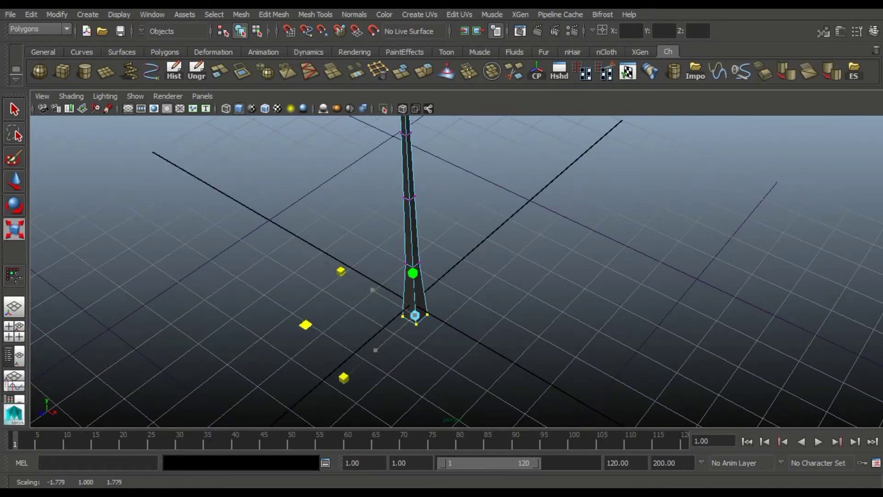
pyautogui.keyDown('alt'); pyautogui.moveTo(460, 276); pyautogui.dragTo(483, 225); pyautogui.keyUp('alt')
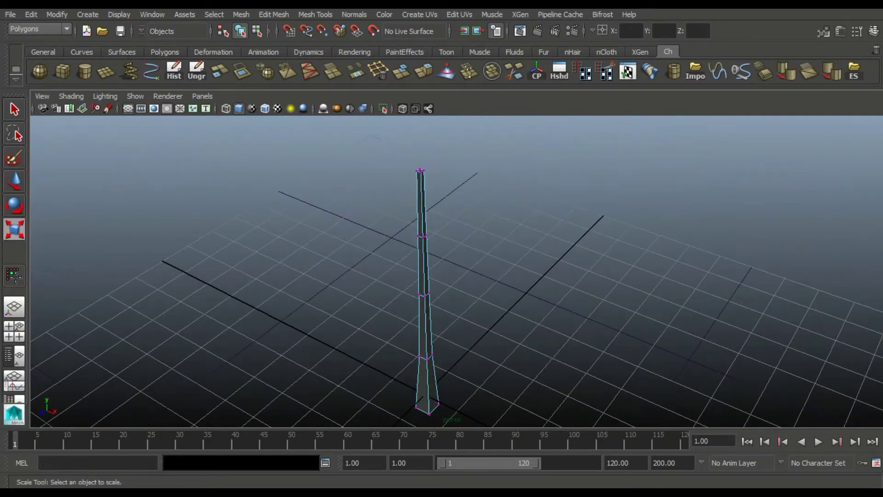
pyautogui.moveTo(459, 276)
pyautogui.keyDown('alt'); pyautogui.mouseDown()
pyautogui.moveTo(478, 249)
pyautogui.moveTo(460, 239)
pyautogui.moveTo(505, 294)
pyautogui.mouseUp(); pyautogui.keyUp('alt')
# Apply Normals > Soften Edge to the pillar.
pyautogui.click(384, 14)
pyautogui.click(368, 134)
pyautogui.click(421, 276)
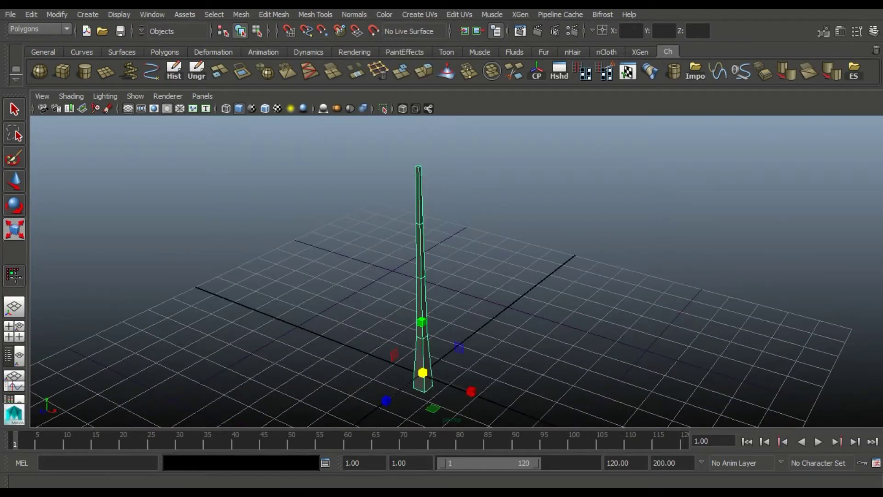
# Shift the pillar's upper vertices sideways so the trunk leans slightly.
pyautogui.press('w')
pyautogui.keyDown('alt'); pyautogui.moveTo(460, 275); pyautogui.dragTo(386, 257); pyautogui.keyUp('alt')
pyautogui.moveTo(388, 195); pyautogui.dragTo(335, 193, button='right')
pyautogui.moveTo(327, 150); pyautogui.dragTo(400, 184)
pyautogui.moveTo(400, 184)
pyautogui.keyDown('alt'); pyautogui.mouseDown()
pyautogui.moveTo(414, 193)
pyautogui.moveTo(436, 161)
pyautogui.moveTo(441, 239)
pyautogui.mouseUp(); pyautogui.keyUp('alt')
pyautogui.keyDown('alt'); pyautogui.moveTo(445, 356); pyautogui.dragTo(446, 360); pyautogui.keyUp('alt')
pyautogui.moveTo(386, 250); pyautogui.dragTo(412, 274)
pyautogui.moveTo(412, 273)
pyautogui.keyDown('alt'); pyautogui.mouseDown()
pyautogui.moveTo(434, 316)
pyautogui.moveTo(410, 193)
pyautogui.mouseUp(); pyautogui.keyUp('alt')
pyautogui.moveTo(410, 193); pyautogui.dragTo(463, 177, button='right')
pyautogui.moveTo(463, 177)
pyautogui.keyDown('alt'); pyautogui.mouseDown()
pyautogui.moveTo(441, 207)
pyautogui.moveTo(460, 216)
pyautogui.mouseUp(); pyautogui.keyUp('alt')
pyautogui.click(416, 257)
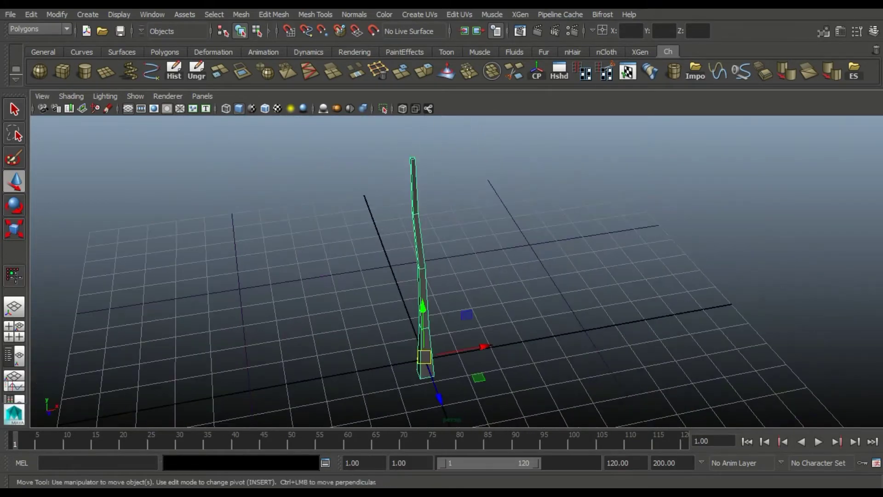
# Raise the copy of the trunk upward and zoom in on it.
pyautogui.keyDown('alt'); pyautogui.moveTo(416, 258); pyautogui.dragTo(427, 240); pyautogui.keyUp('alt')
pyautogui.press('e')
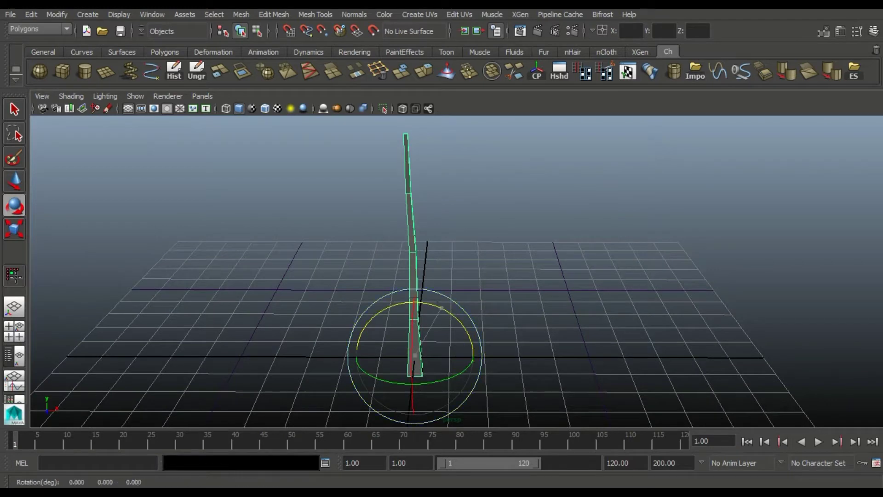
pyautogui.press('w')
pyautogui.moveTo(414, 357); pyautogui.dragTo(422, 246)
pyautogui.press('r')
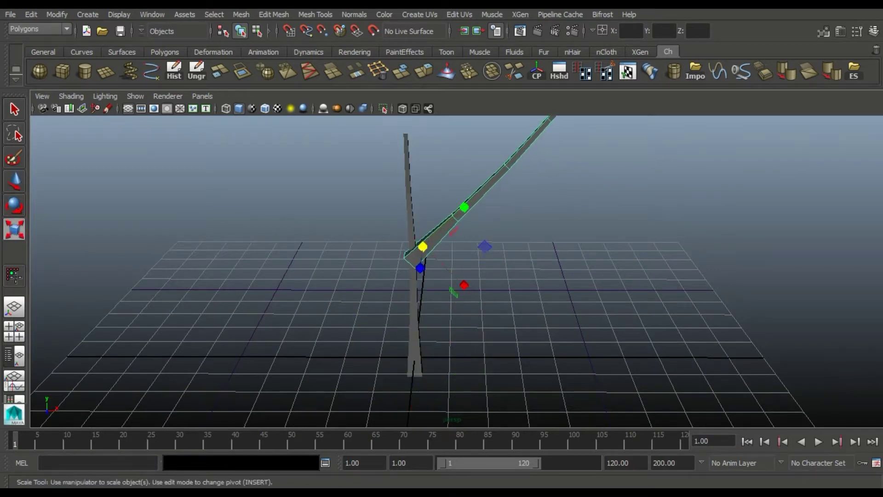
pyautogui.scroll(2, 442, 271)
pyautogui.scroll(3, 441, 271)
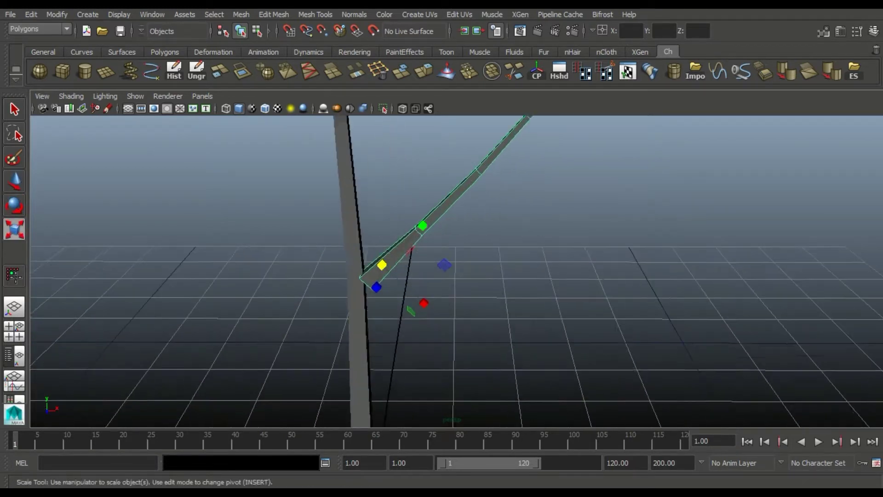
pyautogui.scroll(3, 441, 271)
# Tilt the copy nearly flat into a long branch beside the trunk.
pyautogui.press('e')
pyautogui.moveTo(414, 248); pyautogui.dragTo(460, 322)
pyautogui.moveTo(441, 271)
pyautogui.keyDown('alt'); pyautogui.mouseDown()
pyautogui.moveTo(460, 285)
pyautogui.moveTo(460, 275)
pyautogui.mouseUp(); pyautogui.keyUp('alt')
pyautogui.press('w')
pyautogui.moveTo(420, 352); pyautogui.dragTo(422, 342)
pyautogui.keyDown('alt'); pyautogui.moveTo(442, 272); pyautogui.dragTo(460, 257); pyautogui.keyUp('alt')
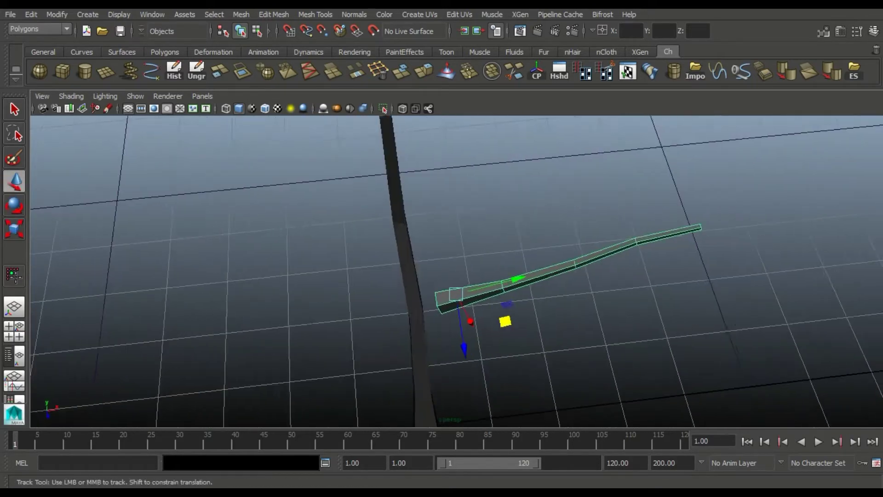
pyautogui.keyDown('alt'); pyautogui.moveTo(459, 257); pyautogui.dragTo(469, 248, button='middle'); pyautogui.keyUp('alt')
pyautogui.keyDown('alt'); pyautogui.moveTo(469, 249); pyautogui.dragTo(479, 239); pyautogui.keyUp('alt')
pyautogui.moveTo(442, 271)
pyautogui.keyDown('alt'); pyautogui.mouseDown()
pyautogui.moveTo(460, 258)
pyautogui.moveTo(487, 285)
pyautogui.mouseUp(); pyautogui.keyUp('alt')
pyautogui.keyDown('alt'); pyautogui.moveTo(416, 294); pyautogui.dragTo(488, 248); pyautogui.keyUp('alt')
# Extrude the branch's middle face out into a side arm.
pyautogui.hotkey('ctrl', 'e')
pyautogui.press('w')
pyautogui.moveTo(472, 329)
pyautogui.mouseDown()
pyautogui.moveTo(511, 372)
pyautogui.moveTo(442, 322)
pyautogui.mouseUp()
# Angle the side arm's end up and outward and adjust its end vertex.
pyautogui.moveTo(451, 259)
pyautogui.mouseDown()
pyautogui.moveTo(486, 208)
pyautogui.moveTo(440, 207)
pyautogui.mouseUp()
pyautogui.press('r')
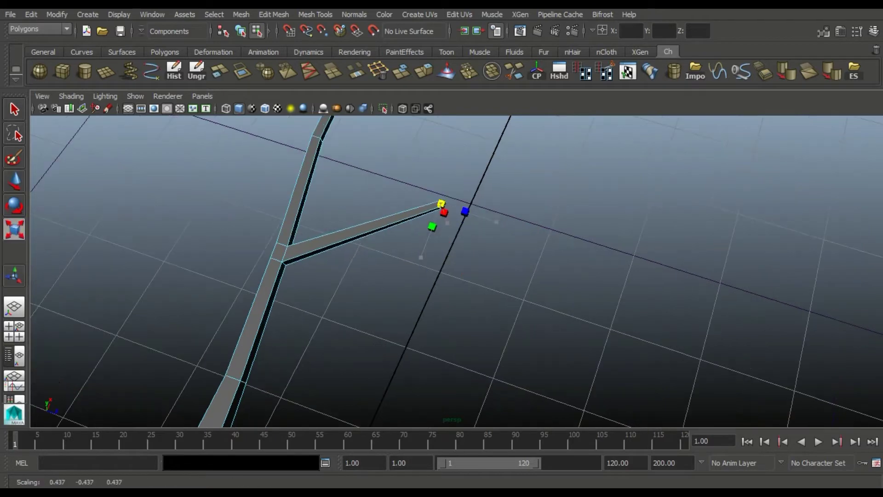
pyautogui.press('e')
pyautogui.moveTo(441, 271)
pyautogui.keyDown('alt'); pyautogui.mouseDown()
pyautogui.moveTo(413, 257)
pyautogui.moveTo(441, 276)
pyautogui.mouseUp(); pyautogui.keyUp('alt')
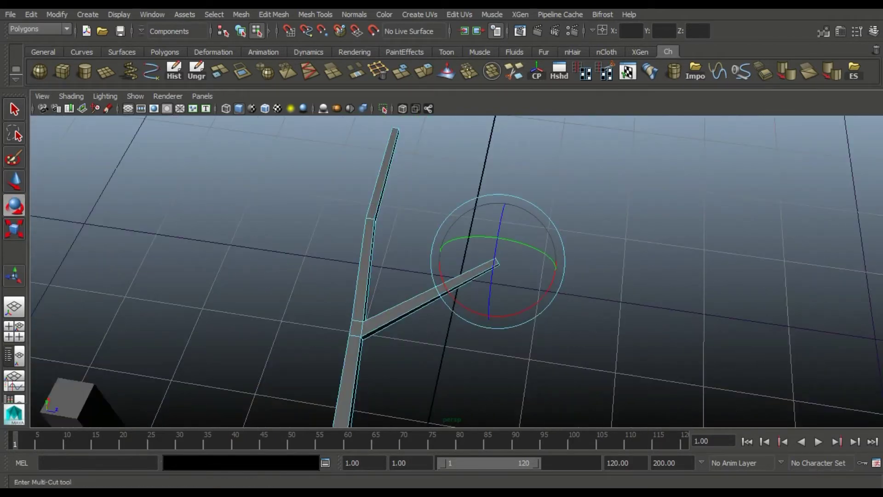
pyautogui.keyDown('alt'); pyautogui.moveTo(442, 271); pyautogui.dragTo(435, 243, button='middle'); pyautogui.keyUp('alt')
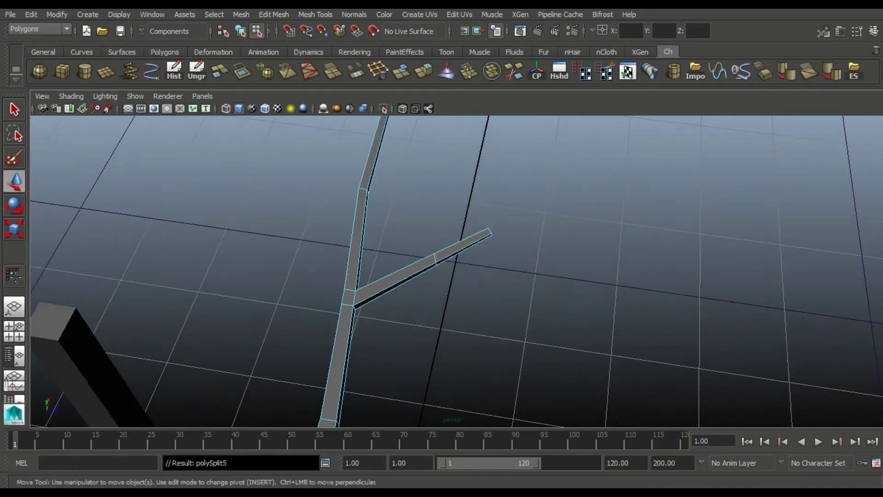
pyautogui.keyDown('alt'); pyautogui.moveTo(441, 271); pyautogui.dragTo(460, 251); pyautogui.keyUp('alt')
pyautogui.moveTo(414, 202); pyautogui.dragTo(361, 205, button='right')
pyautogui.click(484, 252)
pyautogui.keyDown('alt'); pyautogui.moveTo(476, 237); pyautogui.dragTo(476, 174); pyautogui.keyUp('alt')
pyautogui.keyDown('alt'); pyautogui.moveTo(477, 173); pyautogui.dragTo(404, 233, button='middle'); pyautogui.keyUp('alt')
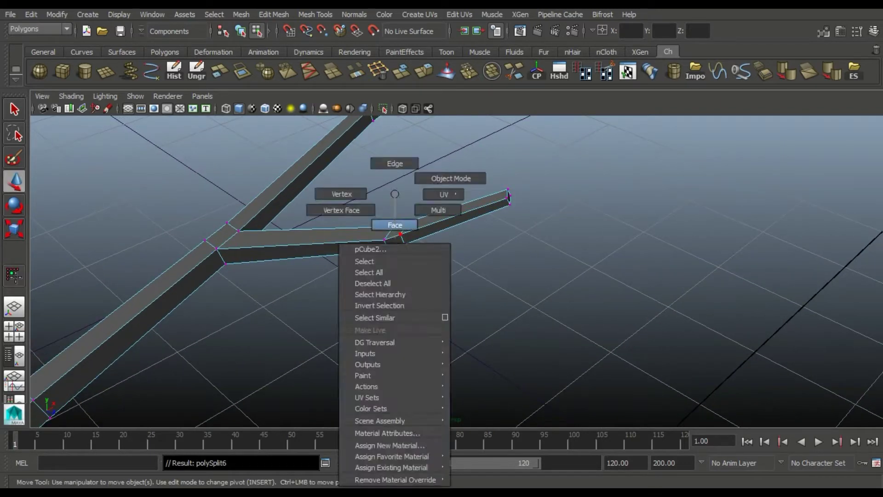
# Extrude the face at the arm's kink into a second prong, forking the twig.
pyautogui.moveTo(394, 216); pyautogui.dragTo(394, 226, button='right')
pyautogui.click(394, 240)
pyautogui.click(423, 71)
pyautogui.keyDown('alt'); pyautogui.moveTo(460, 239); pyautogui.dragTo(478, 216); pyautogui.keyUp('alt')
pyautogui.moveTo(469, 269)
pyautogui.mouseDown()
pyautogui.moveTo(519, 303)
pyautogui.moveTo(478, 276)
pyautogui.moveTo(459, 299)
pyautogui.mouseUp()
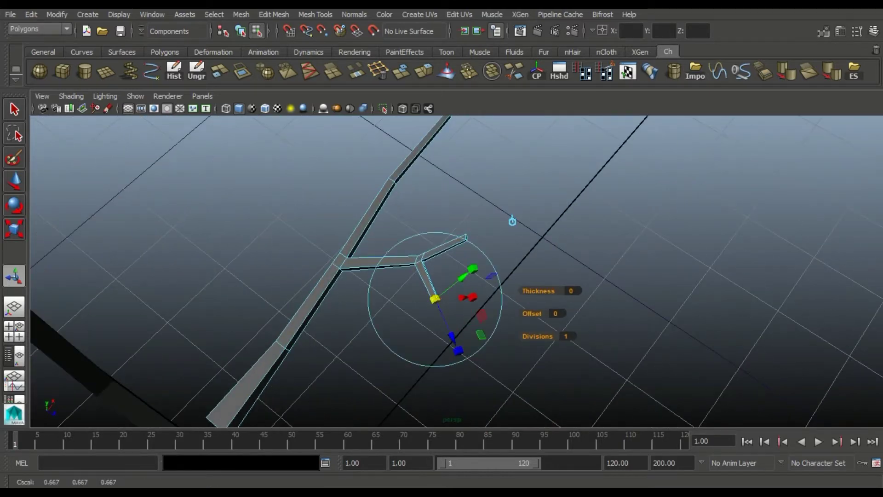
pyautogui.keyDown('alt'); pyautogui.moveTo(512, 222); pyautogui.dragTo(459, 194); pyautogui.keyUp('alt')
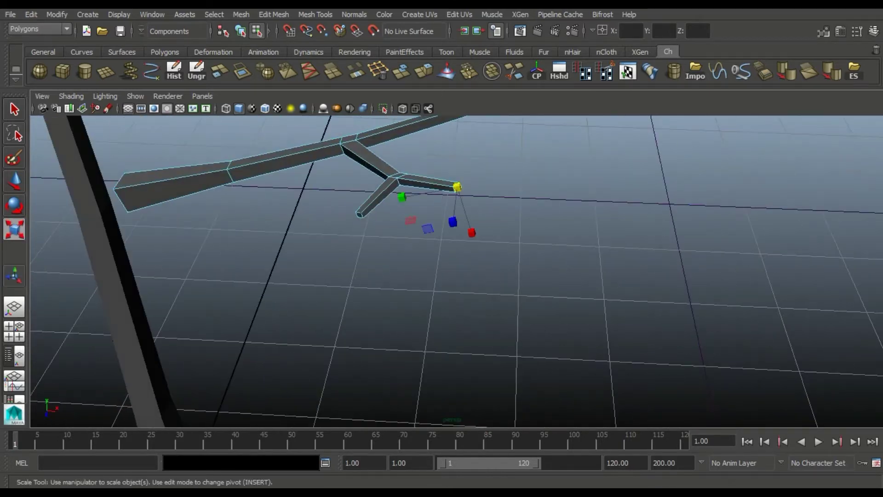
pyautogui.press('F8')
pyautogui.moveTo(460, 276)
pyautogui.keyDown('alt'); pyautogui.mouseDown()
pyautogui.moveTo(437, 285)
pyautogui.moveTo(413, 276)
pyautogui.moveTo(460, 258)
pyautogui.moveTo(483, 276)
pyautogui.moveTo(414, 257)
pyautogui.moveTo(391, 275)
pyautogui.moveTo(380, 242)
pyautogui.mouseUp(); pyautogui.keyUp('alt')
pyautogui.click(386, 258)
pyautogui.press('F8')
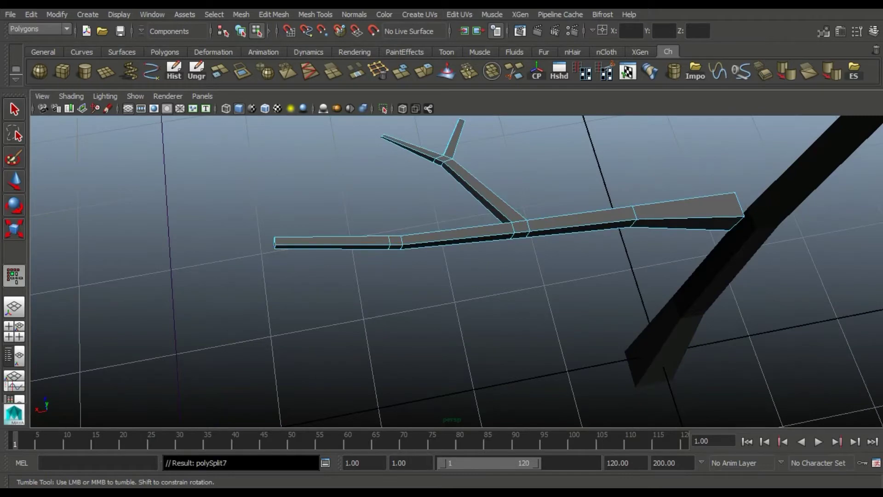
# Extrude another twig from the branch and move the left twig's tip vertex.
pyautogui.hotkey('ctrl', 'e')
pyautogui.moveTo(413, 276)
pyautogui.keyDown('alt'); pyautogui.mouseDown()
pyautogui.moveTo(390, 258)
pyautogui.moveTo(413, 286)
pyautogui.moveTo(442, 267)
pyautogui.moveTo(460, 275)
pyautogui.moveTo(437, 266)
pyautogui.moveTo(414, 275)
pyautogui.moveTo(432, 285)
pyautogui.moveTo(414, 276)
pyautogui.moveTo(395, 285)
pyautogui.moveTo(413, 267)
pyautogui.moveTo(437, 281)
pyautogui.mouseUp(); pyautogui.keyUp('alt')
pyautogui.press('w')
pyautogui.press('q')
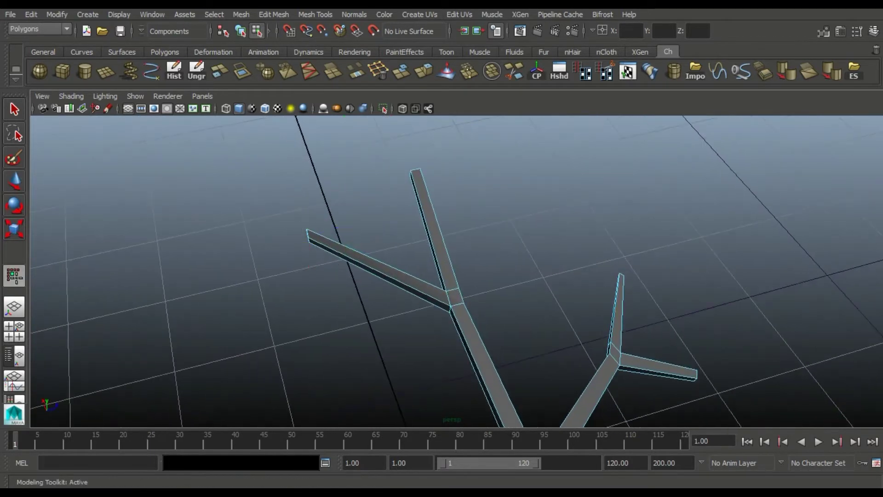
pyautogui.press('w')
pyautogui.moveTo(408, 195); pyautogui.dragTo(359, 191, button='right')
pyautogui.click(374, 267)
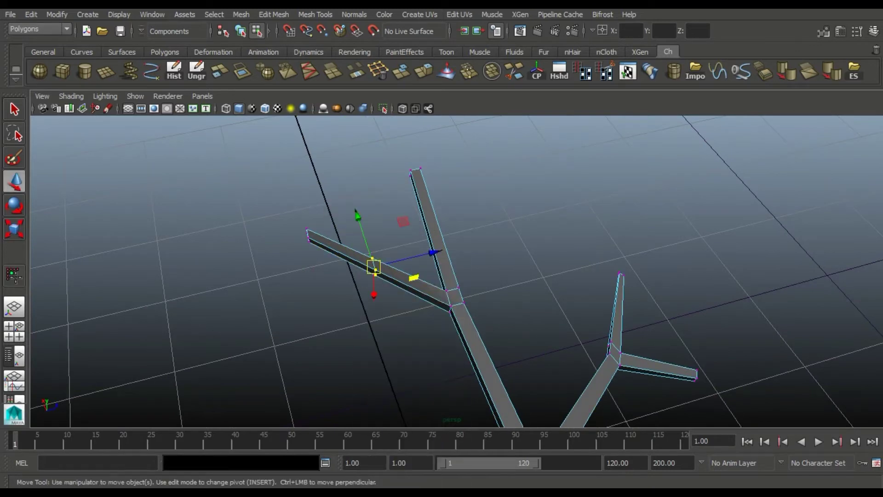
pyautogui.keyDown('alt'); pyautogui.moveTo(414, 276); pyautogui.dragTo(441, 248); pyautogui.keyUp('alt')
# Rotate and scale the twig tips, then select the whole branch in object mode.
pyautogui.press('e')
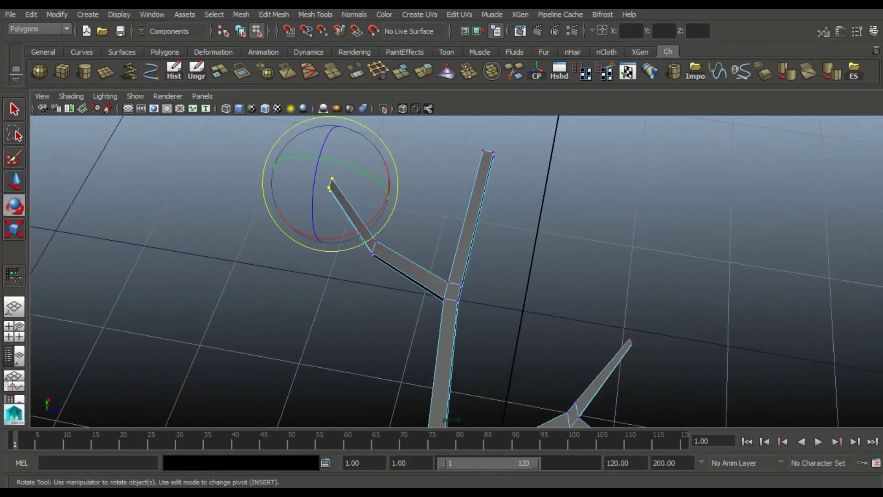
pyautogui.press('r')
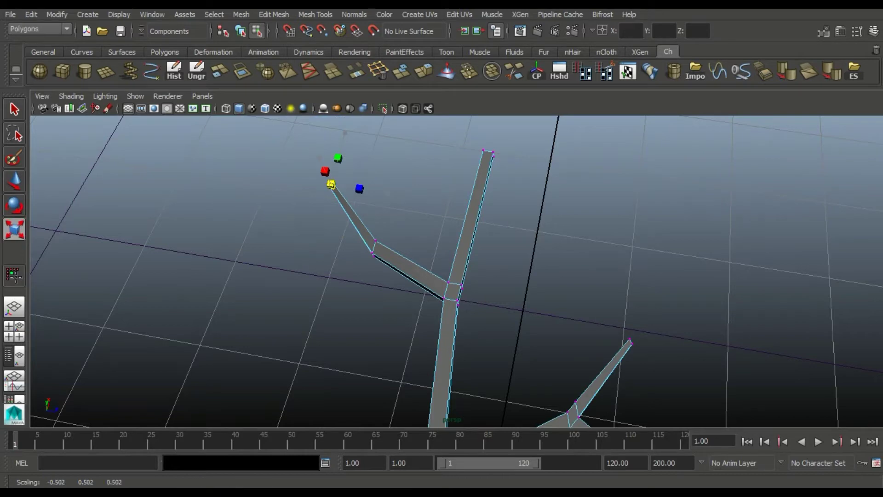
pyautogui.keyDown('alt'); pyautogui.moveTo(331, 184); pyautogui.dragTo(312, 181, button='middle'); pyautogui.keyUp('alt')
pyautogui.keyDown('alt'); pyautogui.moveTo(313, 180); pyautogui.dragTo(477, 196); pyautogui.keyUp('alt')
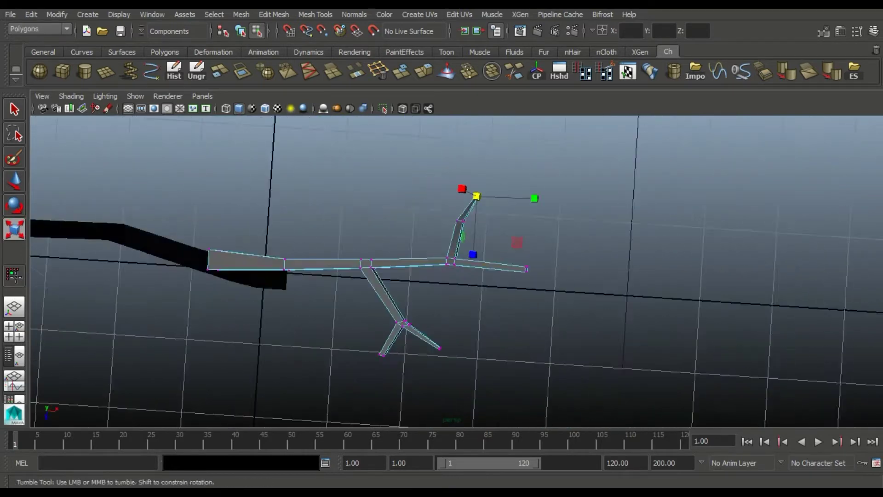
pyautogui.moveTo(442, 272)
pyautogui.keyDown('alt'); pyautogui.mouseDown()
pyautogui.moveTo(505, 230)
pyautogui.moveTo(483, 257)
pyautogui.moveTo(528, 313)
pyautogui.moveTo(469, 257)
pyautogui.moveTo(488, 230)
pyautogui.moveTo(465, 266)
pyautogui.moveTo(492, 234)
pyautogui.mouseUp(); pyautogui.keyUp('alt')
pyautogui.press('F8')
pyautogui.click(414, 304)
pyautogui.press('w')
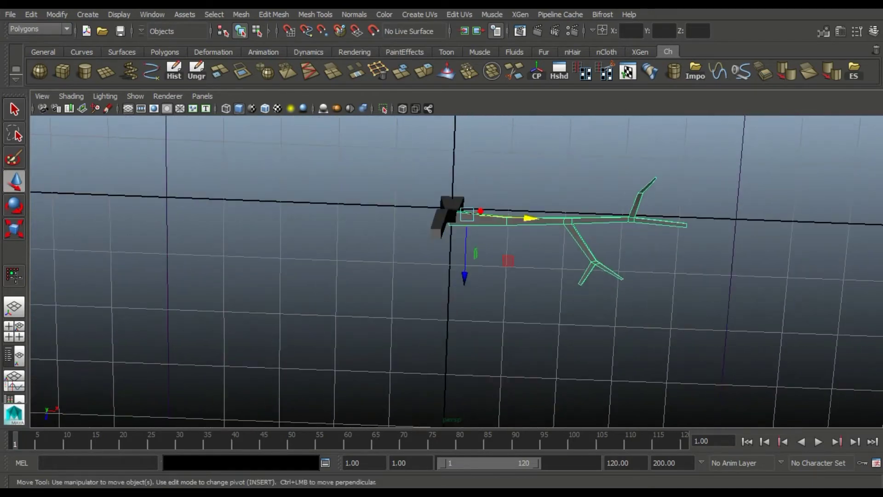
# Select and adjust the vertices at the branch's base.
pyautogui.keyDown('alt'); pyautogui.moveTo(460, 276); pyautogui.dragTo(478, 258); pyautogui.keyUp('alt')
pyautogui.scroll(3, 460, 276)
pyautogui.moveTo(459, 276)
pyautogui.keyDown('alt'); pyautogui.mouseDown(button='middle')
pyautogui.moveTo(469, 295)
pyautogui.moveTo(409, 301)
pyautogui.mouseUp(button='middle'); pyautogui.keyUp('alt')
pyautogui.moveTo(503, 193); pyautogui.dragTo(449, 193, button='right')
pyautogui.moveTo(308, 235); pyautogui.dragTo(380, 286)
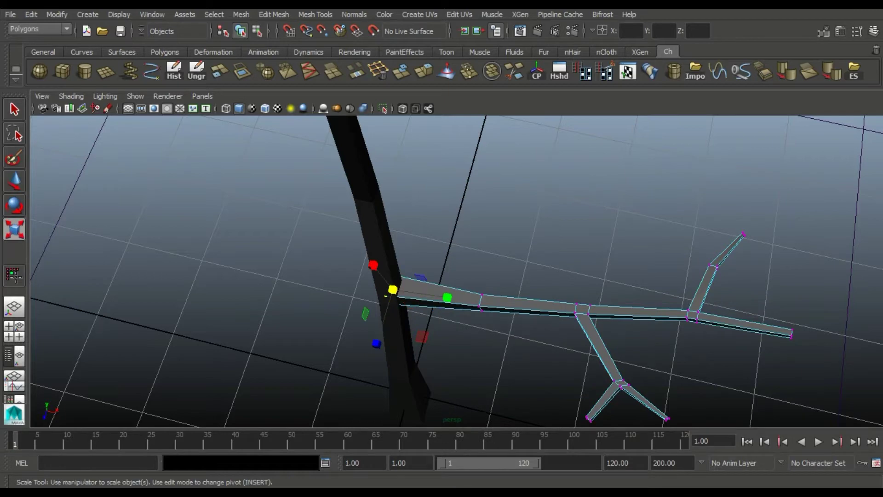
pyautogui.keyDown('alt'); pyautogui.moveTo(459, 276); pyautogui.dragTo(391, 290); pyautogui.keyUp('alt')
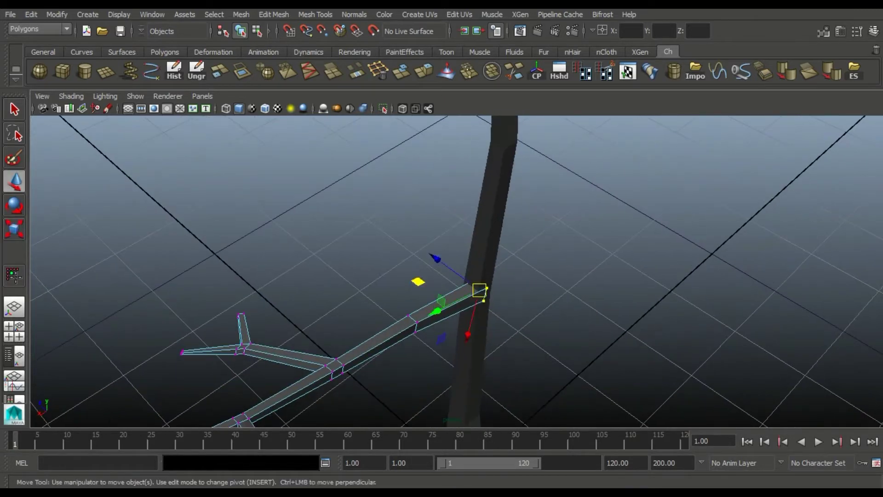
pyautogui.moveTo(384, 194); pyautogui.dragTo(439, 177, button='right')
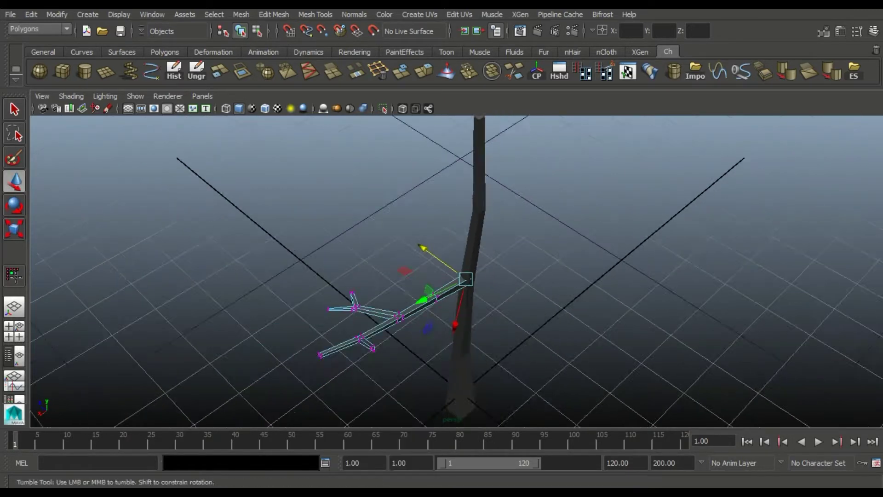
# Select the forked branch and angle it out from the trunk's side.
pyautogui.keyDown('alt'); pyautogui.moveTo(414, 276); pyautogui.dragTo(368, 257); pyautogui.keyUp('alt')
pyautogui.moveTo(414, 276)
pyautogui.keyDown('alt'); pyautogui.mouseDown()
pyautogui.moveTo(483, 206)
pyautogui.moveTo(460, 221)
pyautogui.mouseUp(); pyautogui.keyUp('alt')
pyautogui.click(529, 211)
pyautogui.moveTo(460, 276)
pyautogui.keyDown('alt'); pyautogui.mouseDown()
pyautogui.moveTo(460, 239)
pyautogui.moveTo(437, 220)
pyautogui.moveTo(413, 230)
pyautogui.mouseUp(); pyautogui.keyUp('alt')
pyautogui.moveTo(414, 275)
pyautogui.keyDown('alt'); pyautogui.mouseDown()
pyautogui.moveTo(460, 258)
pyautogui.moveTo(414, 276)
pyautogui.mouseUp(); pyautogui.keyUp('alt')
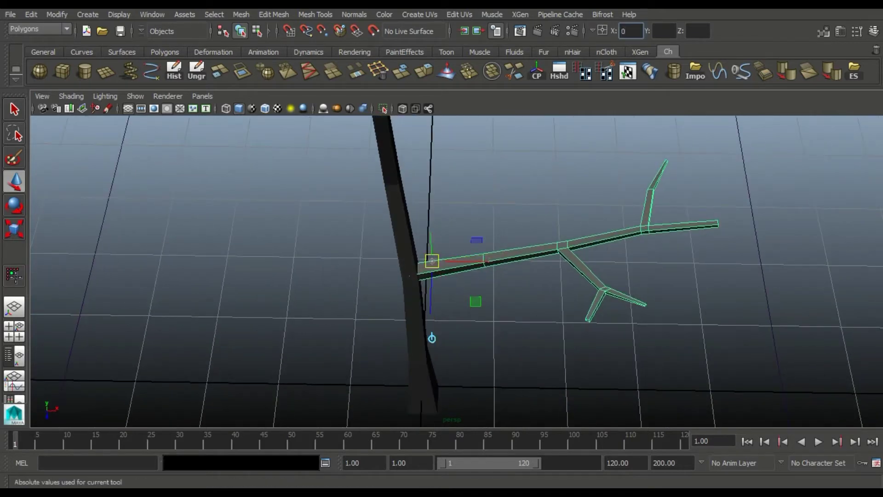
pyautogui.press('e')
pyautogui.moveTo(460, 276)
pyautogui.keyDown('alt'); pyautogui.mouseDown()
pyautogui.moveTo(437, 267)
pyautogui.moveTo(450, 275)
pyautogui.mouseUp(); pyautogui.keyUp('alt')
pyautogui.click(57, 14)
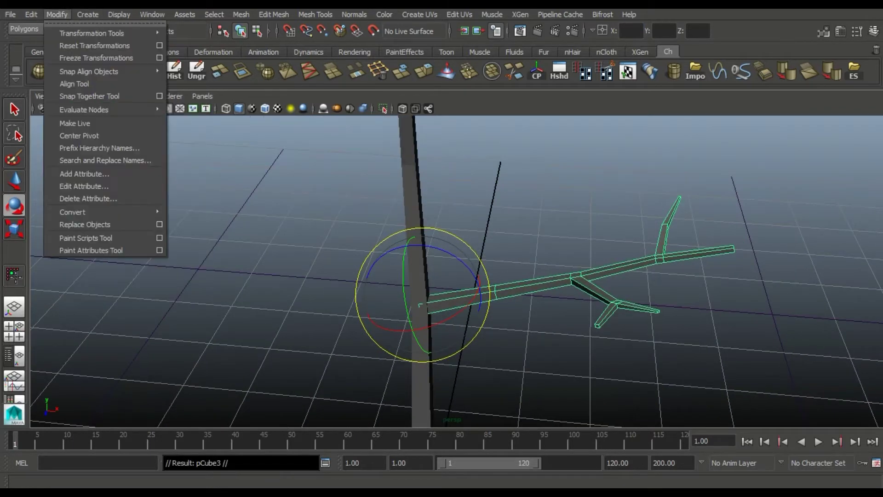
# Freeze the branch's transformations, tilt it upward, raise it and shorten it slightly.
pyautogui.click(96, 58)
pyautogui.keyDown('alt'); pyautogui.moveTo(460, 276); pyautogui.dragTo(442, 285); pyautogui.keyUp('alt')
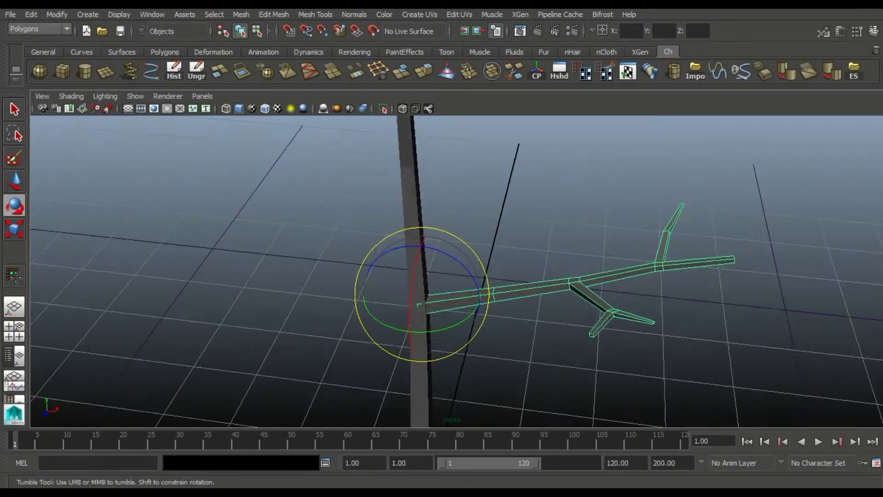
pyautogui.moveTo(404, 322); pyautogui.dragTo(414, 248)
pyautogui.press('w')
pyautogui.moveTo(459, 276)
pyautogui.keyDown('alt'); pyautogui.mouseDown()
pyautogui.moveTo(432, 294)
pyautogui.moveTo(414, 285)
pyautogui.moveTo(459, 184)
pyautogui.moveTo(414, 285)
pyautogui.moveTo(441, 276)
pyautogui.mouseUp(); pyautogui.keyUp('alt')
pyautogui.press('r')
pyautogui.moveTo(455, 260)
pyautogui.mouseDown()
pyautogui.moveTo(441, 267)
pyautogui.moveTo(432, 294)
pyautogui.moveTo(505, 248)
pyautogui.moveTo(488, 271)
pyautogui.moveTo(515, 266)
pyautogui.mouseUp()
# Duplicate the angled branch and swing the copy up toward the left.
pyautogui.press('e')
pyautogui.click(689, 345)
pyautogui.scroll(5, 460, 230)
pyautogui.click(588, 195)
pyautogui.press('w')
pyautogui.press('e')
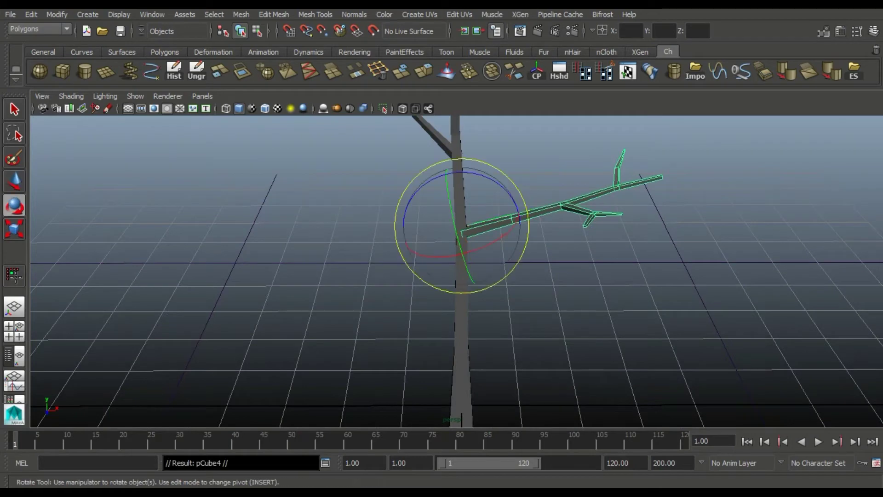
pyautogui.hotkey('ctrl', 'd')
pyautogui.moveTo(519, 220)
pyautogui.mouseDown()
pyautogui.moveTo(459, 290)
pyautogui.moveTo(405, 248)
pyautogui.moveTo(404, 197)
pyautogui.mouseUp()
# Set the Move tool to World axes and lower the branch copy down the trunk.
pyautogui.press('w')
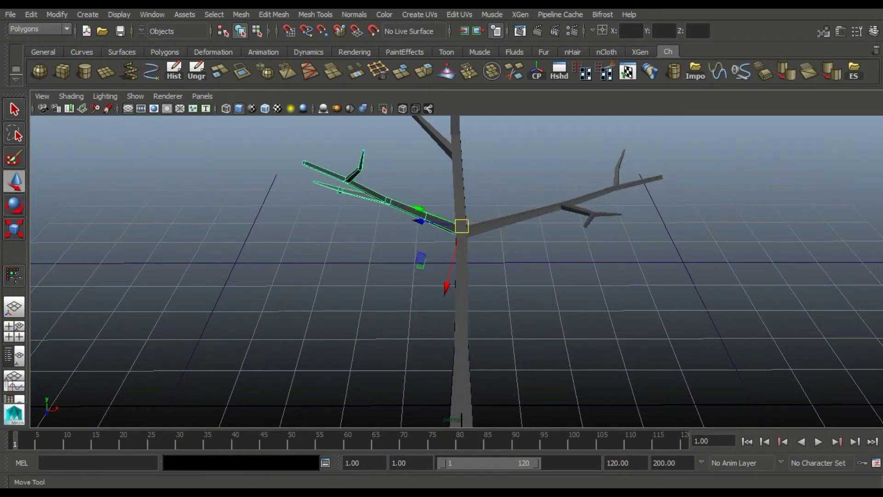
pyautogui.doubleClick(14, 182)
pyautogui.click(131, 158)
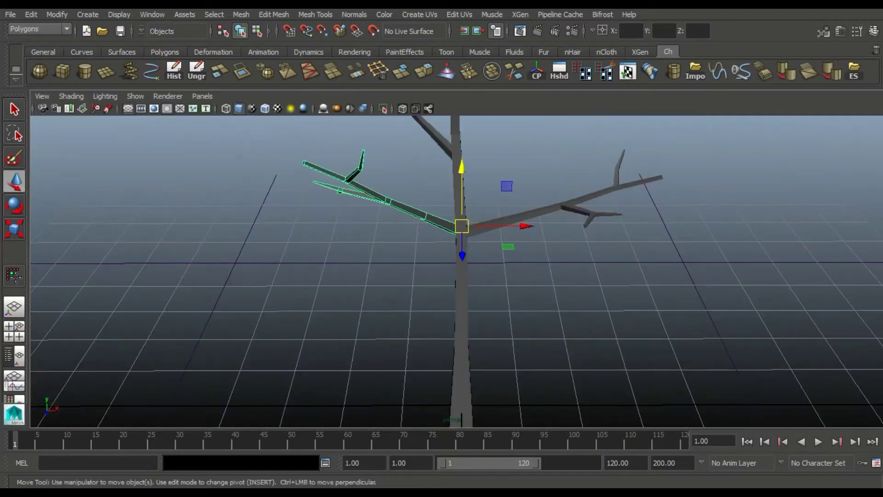
pyautogui.moveTo(461, 183); pyautogui.dragTo(461, 274)
pyautogui.moveTo(598, 276)
pyautogui.keyDown('alt'); pyautogui.mouseDown()
pyautogui.moveTo(460, 248)
pyautogui.moveTo(437, 230)
pyautogui.mouseUp(); pyautogui.keyUp('alt')
# Rotate the branch copy so it lies level with the ground.
pyautogui.press('r')
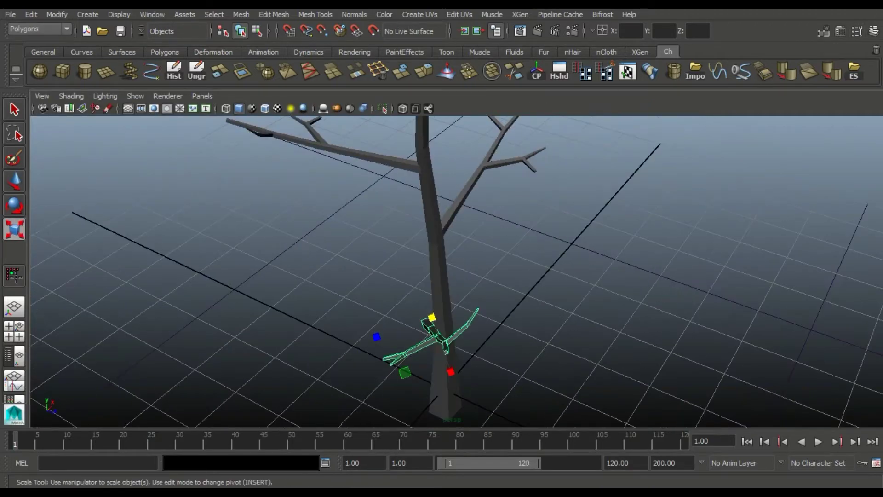
pyautogui.press('w')
pyautogui.keyDown('alt'); pyautogui.moveTo(455, 271); pyautogui.dragTo(391, 248); pyautogui.keyUp('alt')
pyautogui.keyDown('alt'); pyautogui.moveTo(391, 248); pyautogui.dragTo(414, 239, button='right'); pyautogui.keyUp('alt')
pyautogui.moveTo(460, 258)
pyautogui.keyDown('alt'); pyautogui.mouseDown()
pyautogui.moveTo(437, 248)
pyautogui.moveTo(529, 239)
pyautogui.moveTo(483, 249)
pyautogui.mouseUp(); pyautogui.keyUp('alt')
pyautogui.press('e')
pyautogui.moveTo(533, 257); pyautogui.dragTo(515, 295)
pyautogui.moveTo(482, 248)
pyautogui.keyDown('alt'); pyautogui.mouseDown()
pyautogui.moveTo(437, 257)
pyautogui.moveTo(437, 239)
pyautogui.moveTo(426, 233)
pyautogui.moveTo(438, 243)
pyautogui.mouseUp(); pyautogui.keyUp('alt')
pyautogui.press('r')
pyautogui.press('w')
# Frame the whole tree in a low wide view showing the lowered branch.
pyautogui.keyDown('alt'); pyautogui.moveTo(442, 271); pyautogui.dragTo(350, 271, button='right'); pyautogui.keyUp('alt')
pyautogui.keyDown('alt'); pyautogui.moveTo(442, 272); pyautogui.dragTo(487, 248); pyautogui.keyUp('alt')
pyautogui.keyDown('alt'); pyautogui.moveTo(441, 271); pyautogui.dragTo(428, 271, button='right'); pyautogui.keyUp('alt')
pyautogui.moveTo(441, 258)
pyautogui.keyDown('alt'); pyautogui.mouseDown()
pyautogui.moveTo(464, 295)
pyautogui.moveTo(479, 257)
pyautogui.mouseUp(); pyautogui.keyUp('alt')
pyautogui.press('r')
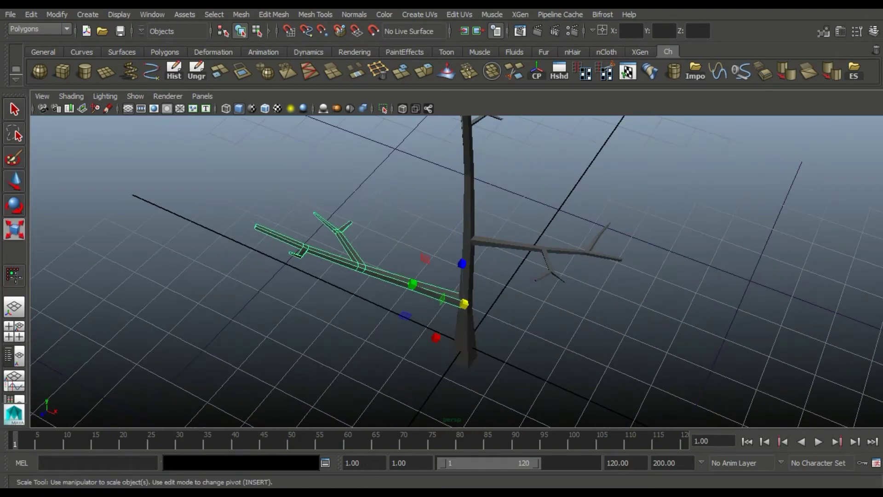
pyautogui.moveTo(442, 272)
pyautogui.keyDown('alt'); pyautogui.mouseDown()
pyautogui.moveTo(469, 253)
pyautogui.moveTo(460, 276)
pyautogui.mouseUp(); pyautogui.keyUp('alt')
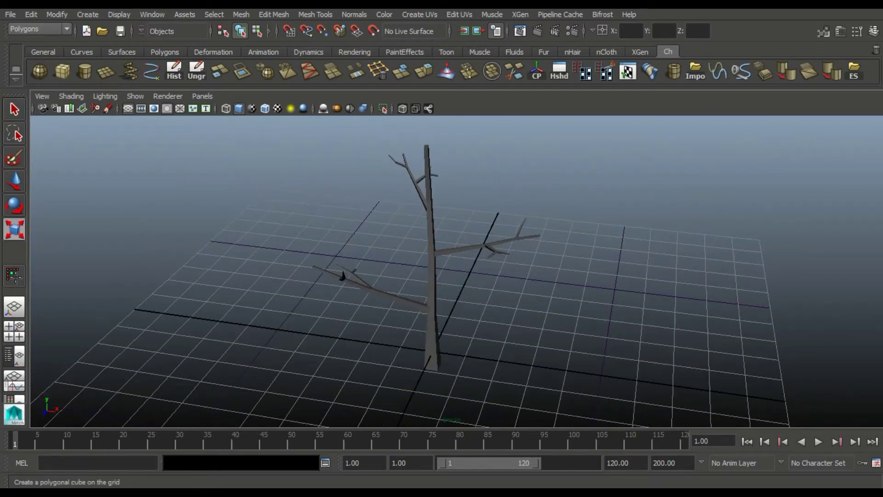
# Create a polygon cube on the grid and move it beside the tree.
pyautogui.click(62, 71)
pyautogui.scroll(3, 442, 271)
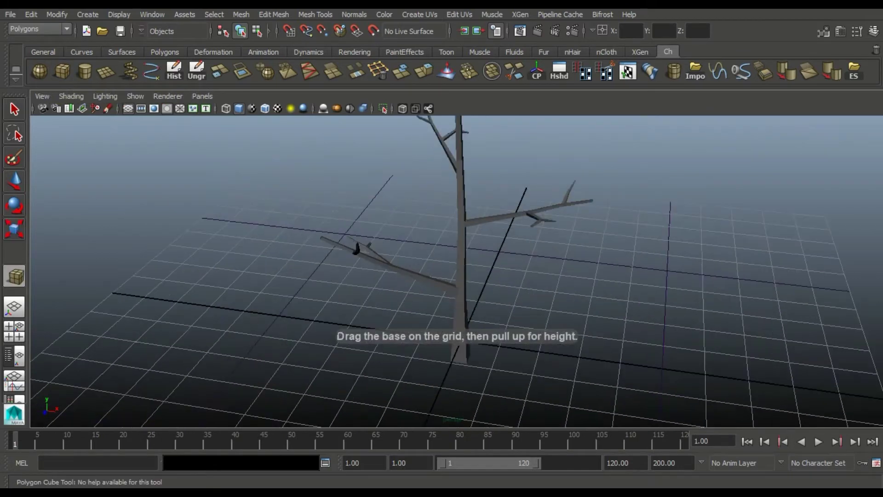
pyautogui.click(373, 327)
pyautogui.press('w')
pyautogui.keyDown('alt'); pyautogui.moveTo(442, 271); pyautogui.dragTo(464, 258); pyautogui.keyUp('alt')
pyautogui.moveTo(372, 294); pyautogui.dragTo(373, 275)
pyautogui.moveTo(442, 271)
pyautogui.keyDown('alt'); pyautogui.mouseDown()
pyautogui.moveTo(451, 294)
pyautogui.moveTo(450, 257)
pyautogui.mouseUp(); pyautogui.keyUp('alt')
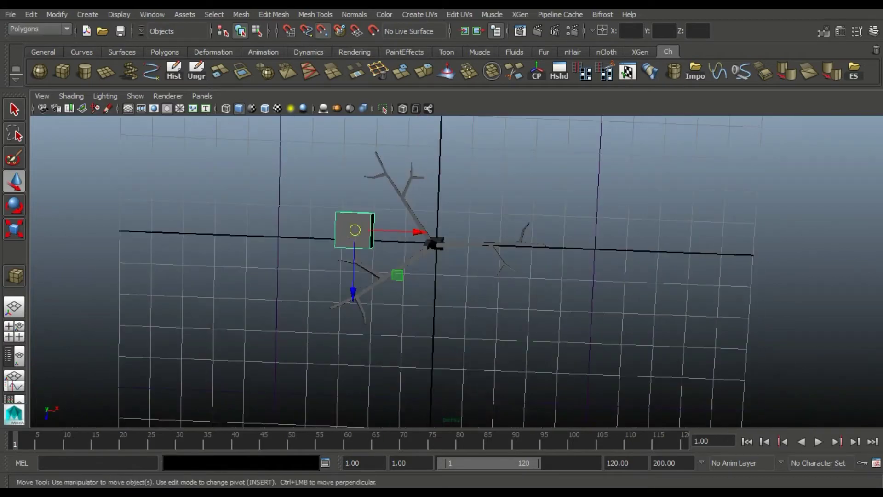
pyautogui.moveTo(355, 230); pyautogui.dragTo(331, 309)
# Push the cube further back and shrink it to about half size.
pyautogui.moveTo(442, 271)
pyautogui.keyDown('alt'); pyautogui.mouseDown()
pyautogui.moveTo(469, 248)
pyautogui.moveTo(420, 189)
pyautogui.mouseUp(); pyautogui.keyUp('alt')
pyautogui.keyDown('alt'); pyautogui.moveTo(441, 271); pyautogui.dragTo(423, 257); pyautogui.keyUp('alt')
pyautogui.press('r')
pyautogui.moveTo(419, 239); pyautogui.dragTo(377, 240)
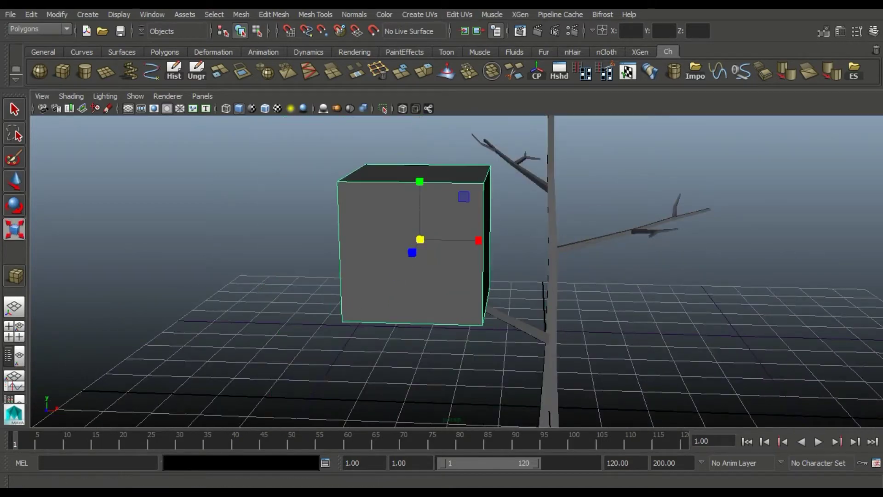
pyautogui.press('w')
pyautogui.keyDown('alt'); pyautogui.moveTo(455, 271); pyautogui.dragTo(487, 257); pyautogui.keyUp('alt')
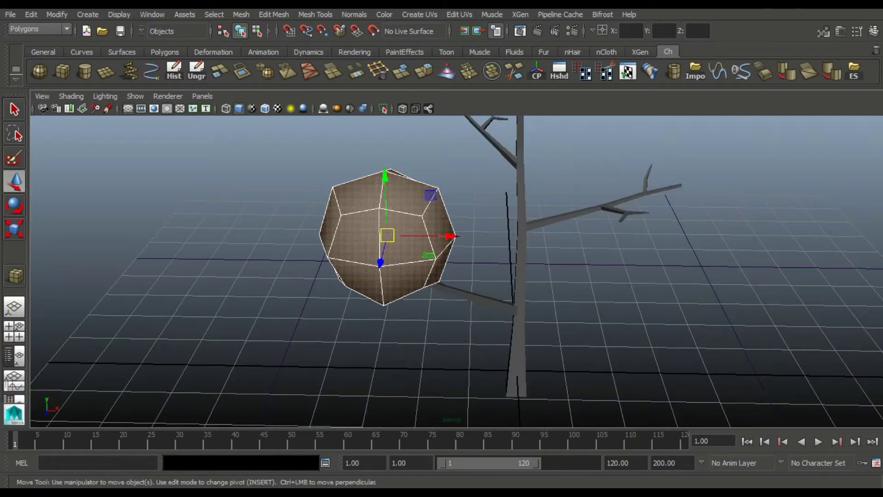
pyautogui.click(274, 14)
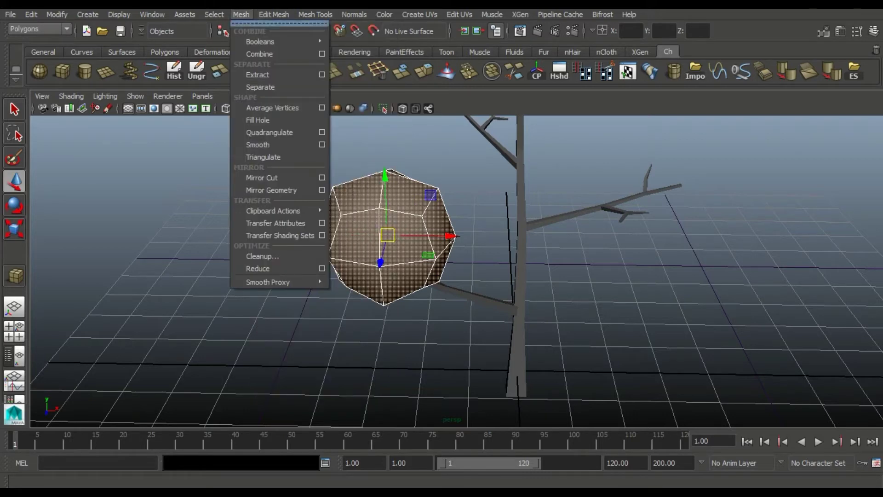
# Triangulate the blob and harden its edges for faceted shading.
pyautogui.click(263, 156)
pyautogui.keyDown('alt'); pyautogui.moveTo(460, 276); pyautogui.dragTo(506, 258); pyautogui.keyUp('alt')
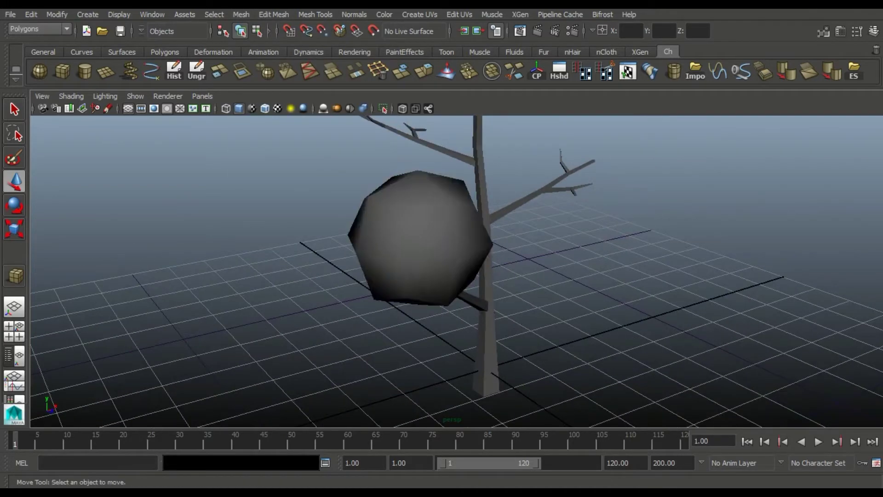
pyautogui.click(354, 14)
pyautogui.click(375, 146)
pyautogui.click(184, 230)
# Place the faceted blob on top of the trunk and stretch it taller.
pyautogui.moveTo(460, 276)
pyautogui.keyDown('alt'); pyautogui.mouseDown()
pyautogui.moveTo(506, 207)
pyautogui.moveTo(505, 230)
pyautogui.mouseUp(); pyautogui.keyUp('alt')
pyautogui.press('w')
pyautogui.click(413, 216)
pyautogui.moveTo(460, 276)
pyautogui.keyDown('alt'); pyautogui.mouseDown()
pyautogui.moveTo(506, 239)
pyautogui.moveTo(469, 271)
pyautogui.moveTo(478, 267)
pyautogui.moveTo(478, 230)
pyautogui.moveTo(487, 240)
pyautogui.moveTo(433, 299)
pyautogui.mouseUp(); pyautogui.keyUp('alt')
pyautogui.click(14, 229)
pyautogui.moveTo(410, 188)
pyautogui.mouseDown()
pyautogui.moveTo(409, 166)
pyautogui.moveTo(423, 174)
pyautogui.mouseUp()
pyautogui.keyDown('alt'); pyautogui.moveTo(441, 285); pyautogui.dragTo(433, 295); pyautogui.keyUp('alt')
pyautogui.moveTo(443, 198); pyautogui.dragTo(394, 209, button='right')
# Pull a vertex on the canopy's right side outward to the right.
pyautogui.click(443, 271)
pyautogui.press('w')
pyautogui.moveTo(432, 295)
pyautogui.keyDown('alt'); pyautogui.mouseDown()
pyautogui.moveTo(441, 275)
pyautogui.moveTo(460, 277)
pyautogui.moveTo(433, 271)
pyautogui.mouseUp(); pyautogui.keyUp('alt')
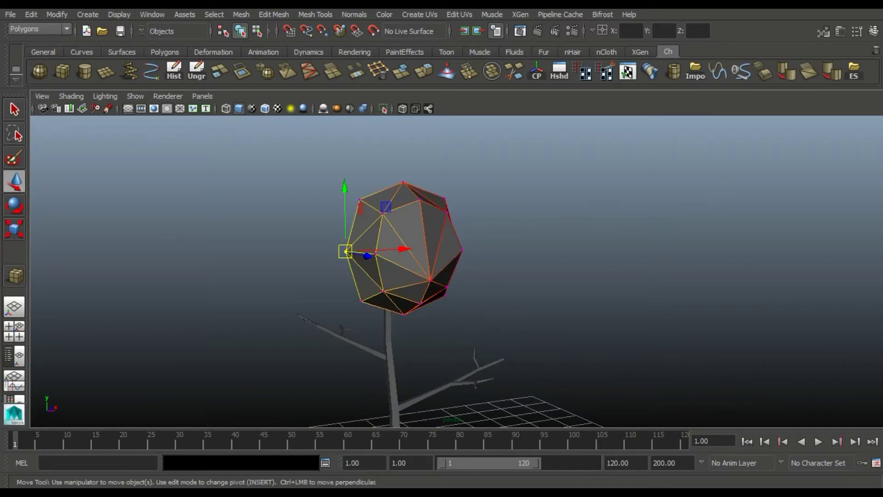
pyautogui.moveTo(432, 272)
pyautogui.keyDown('alt'); pyautogui.mouseDown()
pyautogui.moveTo(460, 239)
pyautogui.moveTo(414, 250)
pyautogui.moveTo(506, 292)
pyautogui.moveTo(468, 219)
pyautogui.moveTo(475, 278)
pyautogui.moveTo(455, 271)
pyautogui.moveTo(493, 294)
pyautogui.moveTo(432, 257)
pyautogui.moveTo(395, 221)
pyautogui.mouseUp(); pyautogui.keyUp('alt')
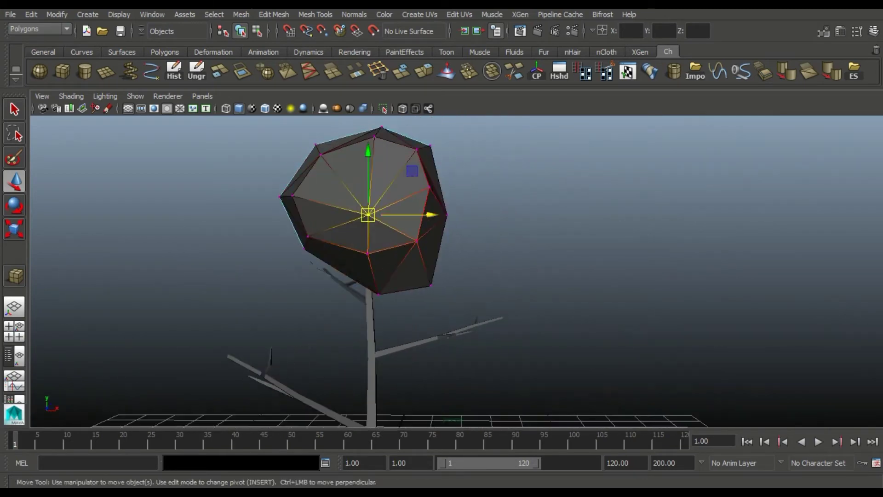
pyautogui.click(448, 213)
pyautogui.moveTo(501, 212); pyautogui.dragTo(547, 212)
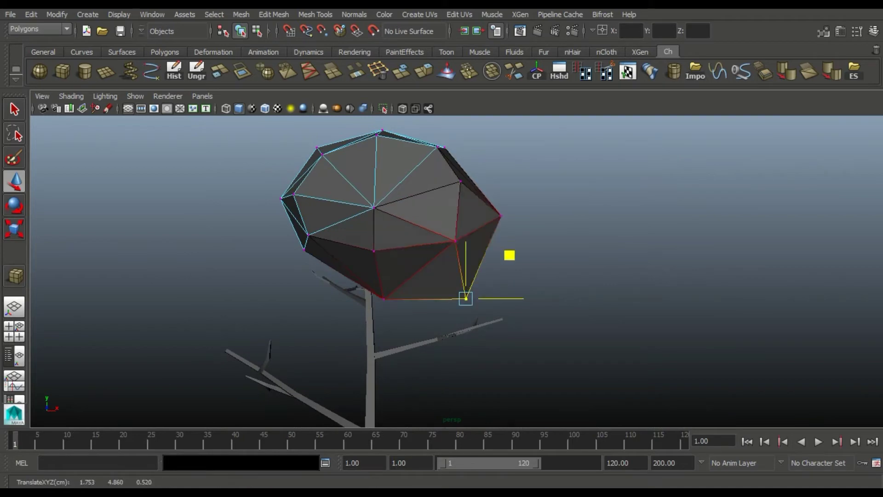
pyautogui.moveTo(482, 265)
pyautogui.keyDown('alt'); pyautogui.mouseDown()
pyautogui.moveTo(456, 257)
pyautogui.moveTo(396, 290)
pyautogui.moveTo(321, 298)
pyautogui.moveTo(387, 239)
pyautogui.moveTo(391, 276)
pyautogui.moveTo(428, 285)
pyautogui.moveTo(469, 197)
pyautogui.mouseUp(); pyautogui.keyUp('alt')
pyautogui.moveTo(469, 198); pyautogui.dragTo(523, 178, button='right')
# In object mode, rotate the canopy and shift it up and left.
pyautogui.moveTo(522, 178)
pyautogui.keyDown('alt'); pyautogui.mouseDown()
pyautogui.moveTo(506, 221)
pyautogui.moveTo(414, 202)
pyautogui.moveTo(395, 216)
pyautogui.moveTo(400, 202)
pyautogui.moveTo(459, 216)
pyautogui.mouseUp(); pyautogui.keyUp('alt')
pyautogui.press('e')
pyautogui.press('w')
pyautogui.moveTo(402, 205)
pyautogui.mouseDown()
pyautogui.moveTo(381, 188)
pyautogui.moveTo(473, 209)
pyautogui.mouseUp()
pyautogui.click(644, 183)
pyautogui.moveTo(441, 248)
pyautogui.keyDown('alt'); pyautogui.mouseDown()
pyautogui.moveTo(464, 230)
pyautogui.moveTo(460, 216)
pyautogui.moveTo(413, 229)
pyautogui.mouseUp(); pyautogui.keyUp('alt')
# Pull another canopy vertex down and left, then move the blob right.
pyautogui.moveTo(370, 197); pyautogui.dragTo(315, 189, button='right')
pyautogui.click(368, 196)
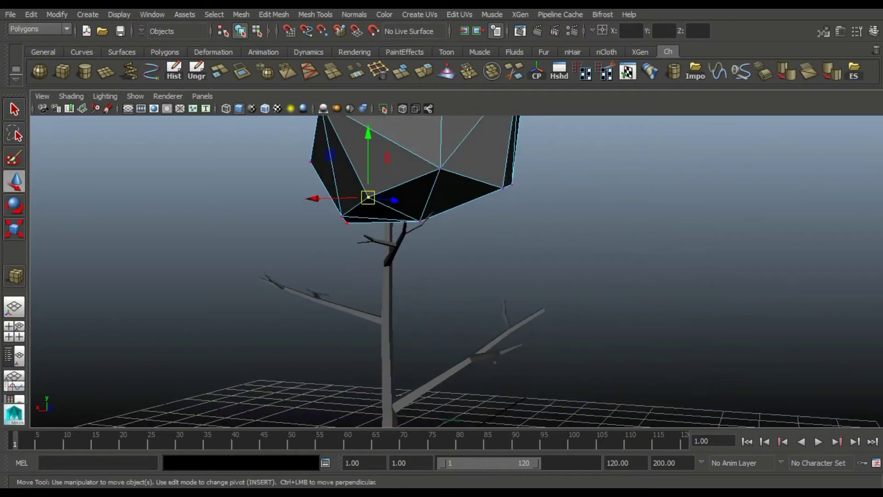
pyautogui.keyDown('alt'); pyautogui.moveTo(441, 248); pyautogui.dragTo(460, 248); pyautogui.keyUp('alt')
pyautogui.moveTo(487, 152); pyautogui.dragTo(483, 197)
pyautogui.moveTo(483, 237); pyautogui.dragTo(428, 233)
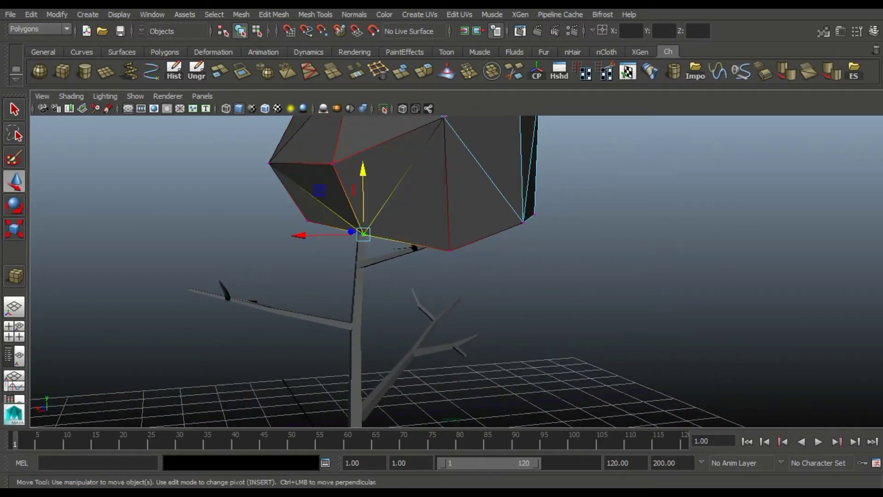
pyautogui.keyDown('alt'); pyautogui.moveTo(363, 234); pyautogui.dragTo(372, 169); pyautogui.keyUp('alt')
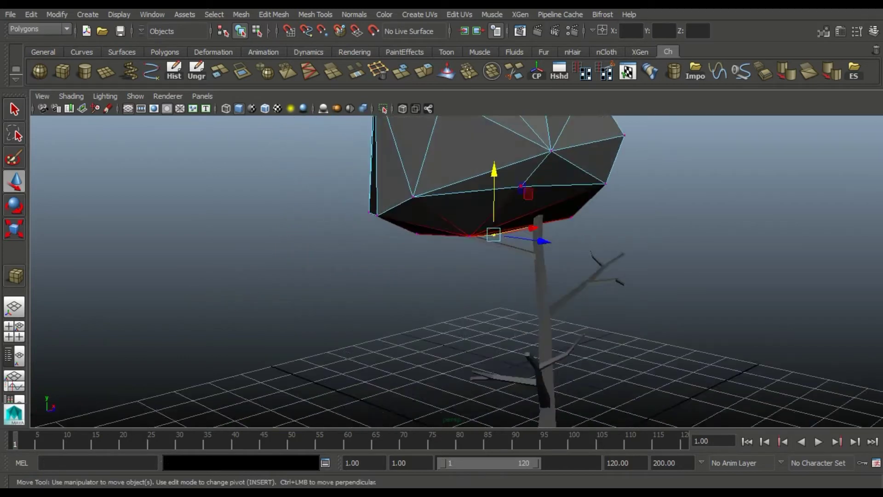
pyautogui.moveTo(373, 169); pyautogui.dragTo(396, 160, button='right')
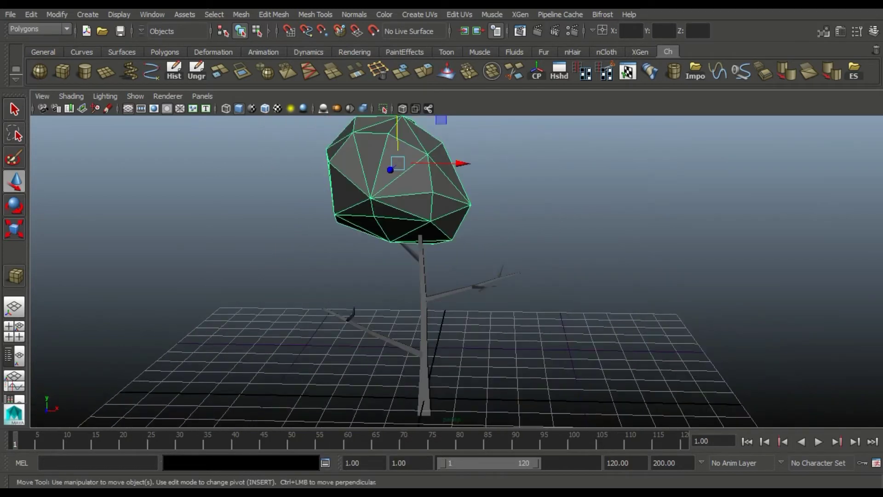
pyautogui.moveTo(421, 171)
pyautogui.mouseDown()
pyautogui.moveTo(508, 236)
pyautogui.moveTo(414, 221)
pyautogui.mouseUp()
# Enlarge the second blob and move it beside the canopy.
pyautogui.press('r')
pyautogui.moveTo(477, 228)
pyautogui.mouseDown()
pyautogui.moveTo(497, 229)
pyautogui.moveTo(391, 216)
pyautogui.moveTo(483, 239)
pyautogui.moveTo(414, 221)
pyautogui.mouseUp()
pyautogui.press('w')
pyautogui.press('r')
pyautogui.press('w')
pyautogui.moveTo(479, 305); pyautogui.dragTo(485, 322)
pyautogui.keyDown('alt'); pyautogui.moveTo(460, 230); pyautogui.dragTo(506, 220); pyautogui.keyUp('alt')
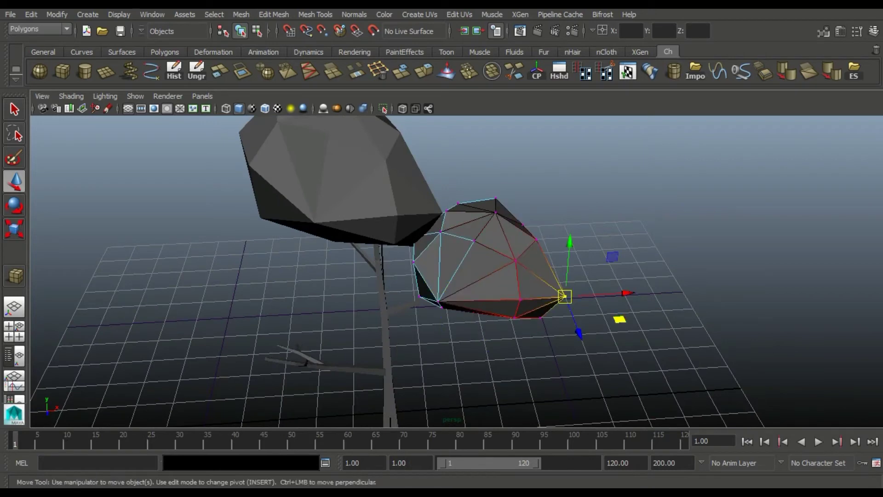
# Pull the second blob's top vertex upward.
pyautogui.moveTo(561, 296); pyautogui.dragTo(547, 287)
pyautogui.keyDown('alt'); pyautogui.moveTo(505, 253); pyautogui.dragTo(459, 248); pyautogui.keyUp('alt')
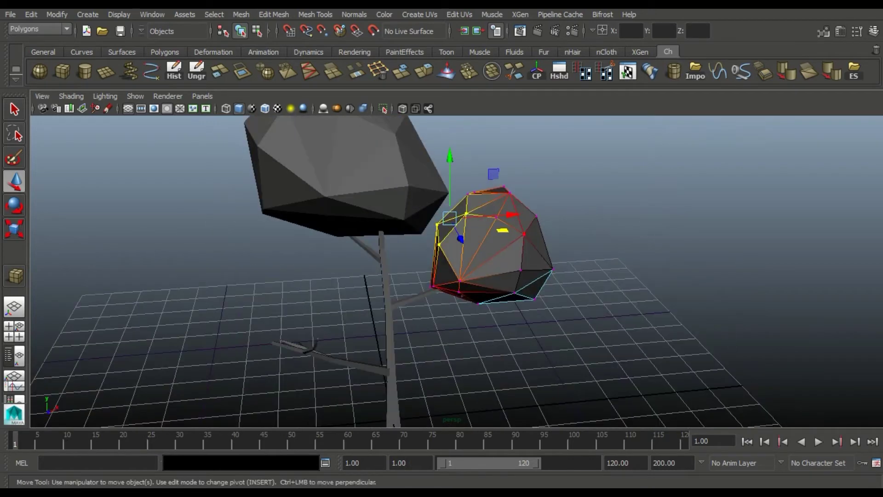
pyautogui.moveTo(529, 226)
pyautogui.keyDown('alt'); pyautogui.mouseDown()
pyautogui.moveTo(506, 230)
pyautogui.moveTo(460, 207)
pyautogui.moveTo(504, 261)
pyautogui.mouseUp(); pyautogui.keyUp('alt')
pyautogui.keyDown('alt'); pyautogui.moveTo(459, 230); pyautogui.dragTo(529, 216); pyautogui.keyUp('alt')
pyautogui.scroll(3, 506, 207)
pyautogui.moveTo(460, 230)
pyautogui.keyDown('alt'); pyautogui.mouseDown()
pyautogui.moveTo(441, 234)
pyautogui.moveTo(451, 174)
pyautogui.mouseUp(); pyautogui.keyUp('alt')
pyautogui.keyDown('alt'); pyautogui.moveTo(459, 206); pyautogui.dragTo(460, 257, button='middle'); pyautogui.keyUp('alt')
pyautogui.keyDown('alt'); pyautogui.moveTo(502, 261); pyautogui.dragTo(275, 222); pyautogui.keyUp('alt')
pyautogui.moveTo(460, 230)
pyautogui.keyDown('alt'); pyautogui.mouseDown()
pyautogui.moveTo(404, 216)
pyautogui.moveTo(404, 174)
pyautogui.mouseUp(); pyautogui.keyUp('alt')
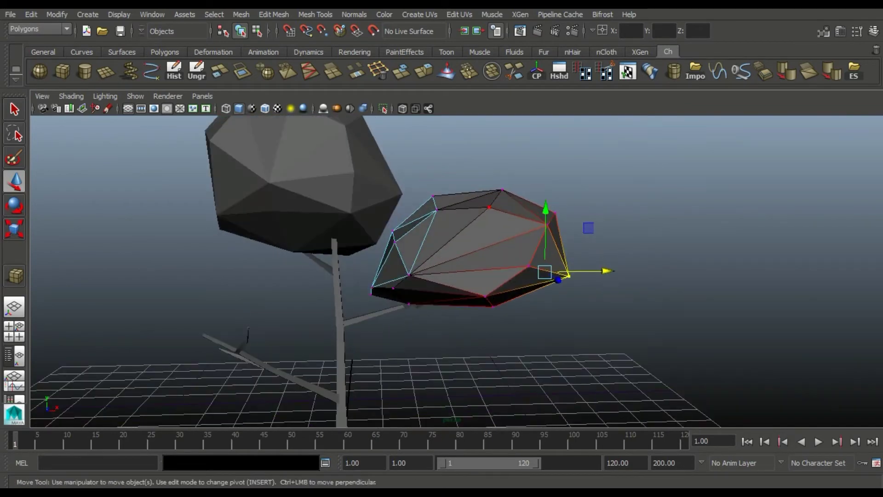
pyautogui.click(502, 189)
pyautogui.moveTo(496, 138); pyautogui.dragTo(496, 117)
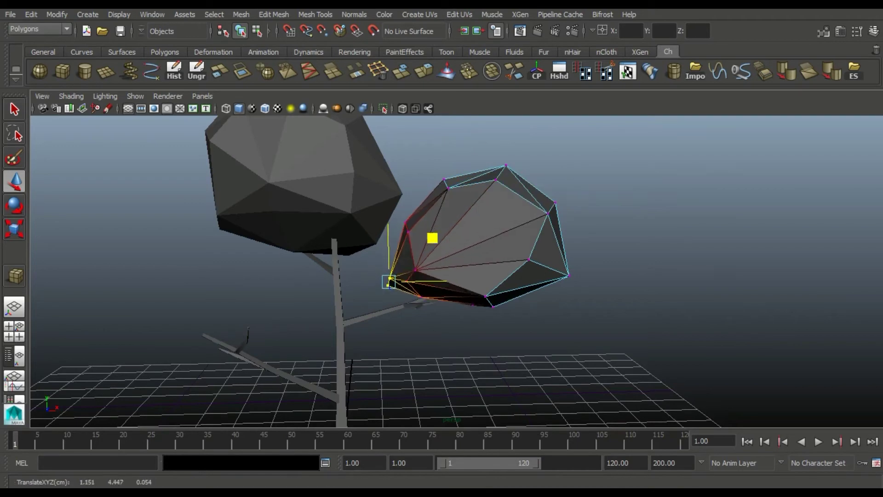
pyautogui.scroll(3, 455, 271)
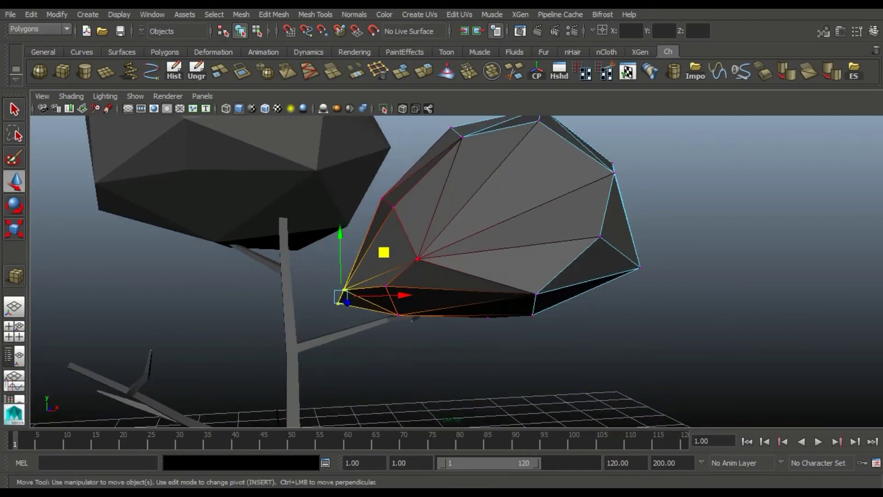
# Turn off soft select and mirror-duplicate the leaf to the trunk's left with -1 X scale.
pyautogui.press('b')
pyautogui.moveTo(413, 317)
pyautogui.keyDown('alt'); pyautogui.mouseDown()
pyautogui.moveTo(455, 315)
pyautogui.moveTo(426, 300)
pyautogui.moveTo(460, 294)
pyautogui.moveTo(460, 257)
pyautogui.mouseUp(); pyautogui.keyUp('alt')
pyautogui.press('F8')
pyautogui.scroll(-5, 460, 258)
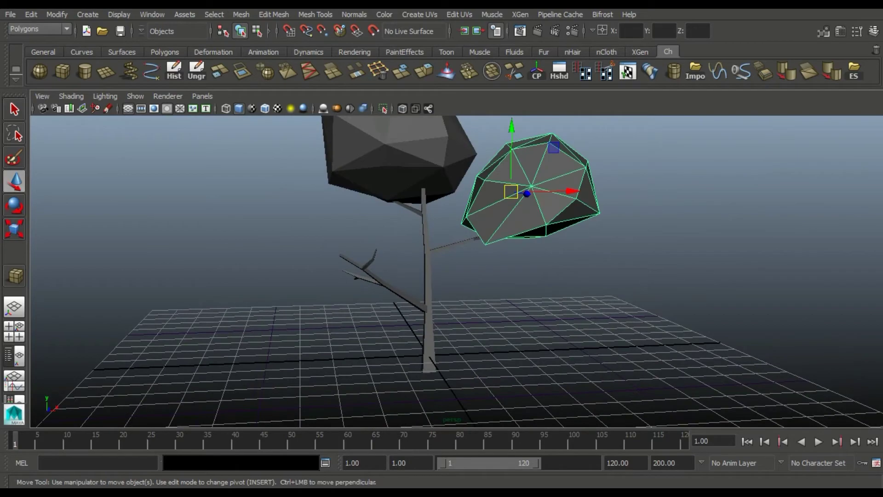
pyautogui.hotkey('ctrl', 'shift', 'd')
pyautogui.scroll(3, 460, 258)
pyautogui.keyDown('alt'); pyautogui.moveTo(460, 257); pyautogui.dragTo(388, 264); pyautogui.keyUp('alt')
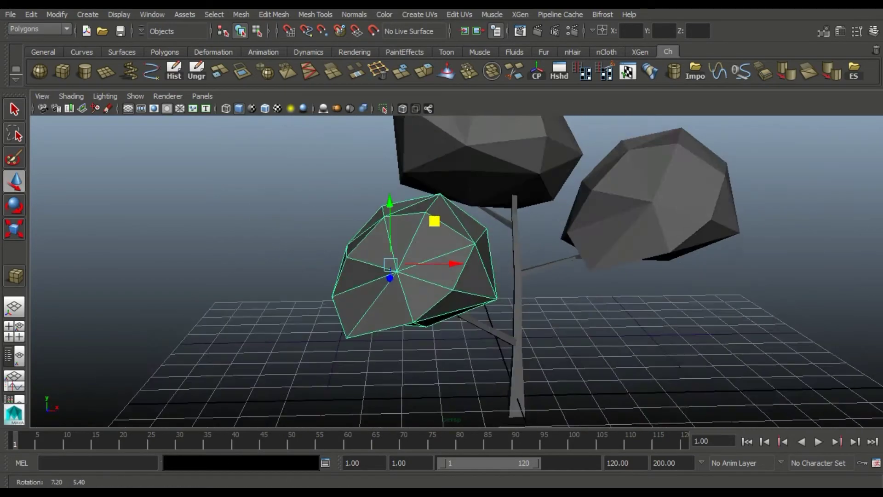
# Tilt the copied left leaf and pull one of its vertices down.
pyautogui.press('e')
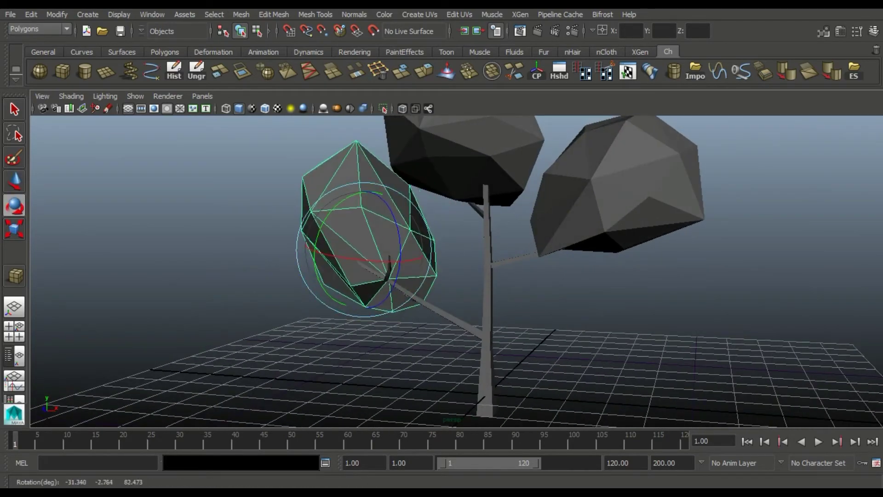
pyautogui.press('w')
pyautogui.scroll(3, 460, 198)
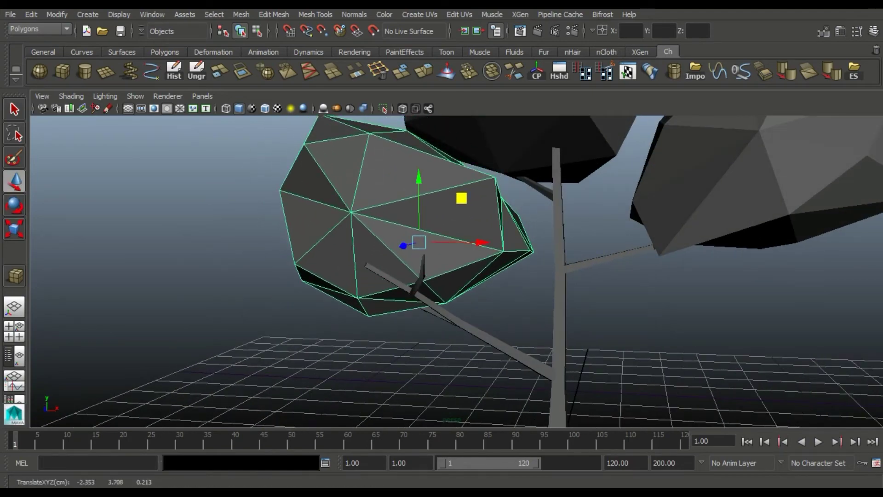
pyautogui.moveTo(462, 198)
pyautogui.keyDown('alt'); pyautogui.mouseDown()
pyautogui.moveTo(474, 174)
pyautogui.moveTo(542, 194)
pyautogui.moveTo(549, 238)
pyautogui.mouseUp(); pyautogui.keyUp('alt')
pyautogui.press('F9')
pyautogui.click(528, 191)
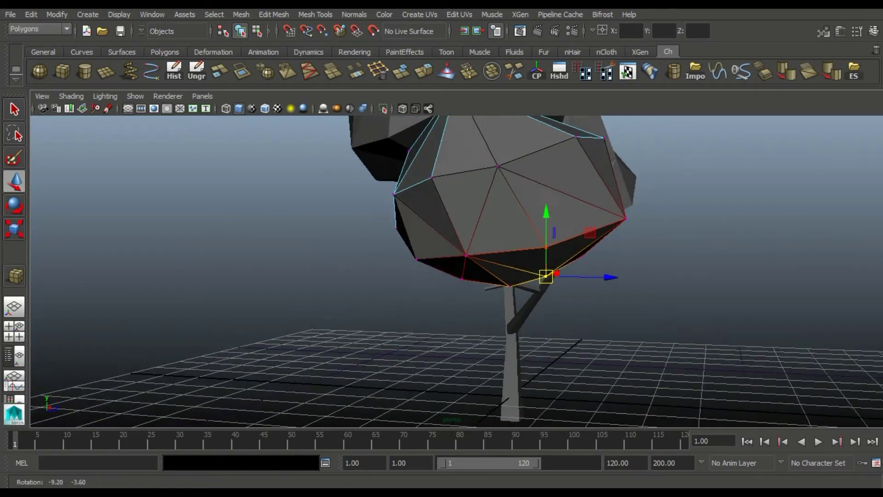
pyautogui.moveTo(549, 238)
pyautogui.keyDown('alt'); pyautogui.mouseDown()
pyautogui.moveTo(443, 267)
pyautogui.moveTo(504, 314)
pyautogui.moveTo(517, 236)
pyautogui.moveTo(487, 258)
pyautogui.moveTo(495, 276)
pyautogui.moveTo(501, 257)
pyautogui.mouseUp(); pyautogui.keyUp('alt')
pyautogui.moveTo(504, 182); pyautogui.dragTo(504, 204)
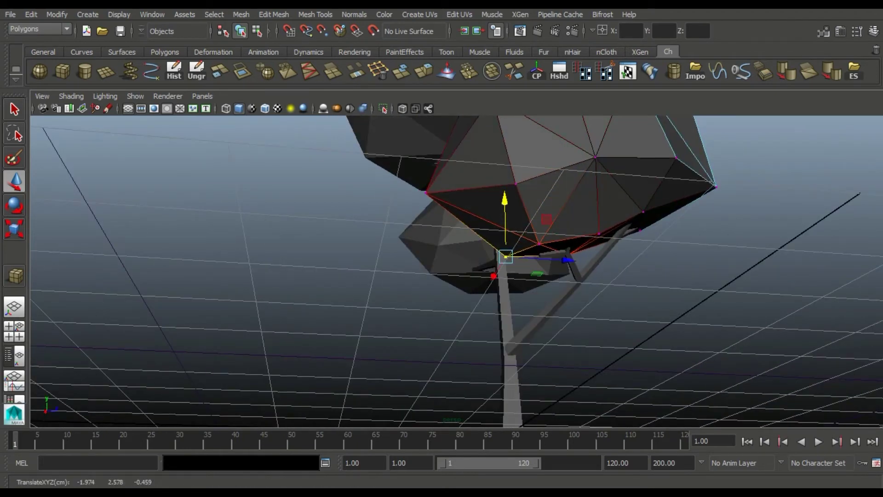
# Reposition another underside vertex of the left leaf.
pyautogui.click(598, 234)
pyautogui.moveTo(598, 235)
pyautogui.keyDown('alt'); pyautogui.mouseDown()
pyautogui.moveTo(602, 219)
pyautogui.moveTo(575, 243)
pyautogui.mouseUp(); pyautogui.keyUp('alt')
pyautogui.scroll(-3, 456, 271)
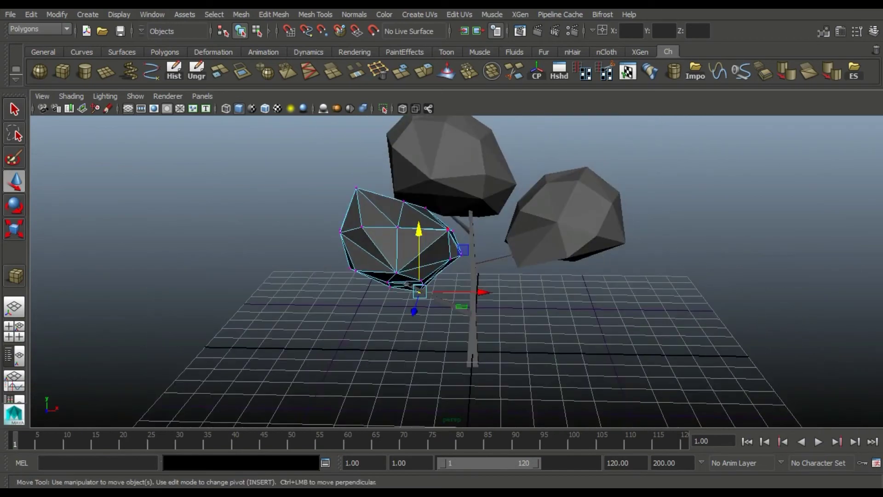
pyautogui.moveTo(399, 144); pyautogui.dragTo(385, 167)
pyautogui.moveTo(388, 168); pyautogui.dragTo(433, 158, button='middle')
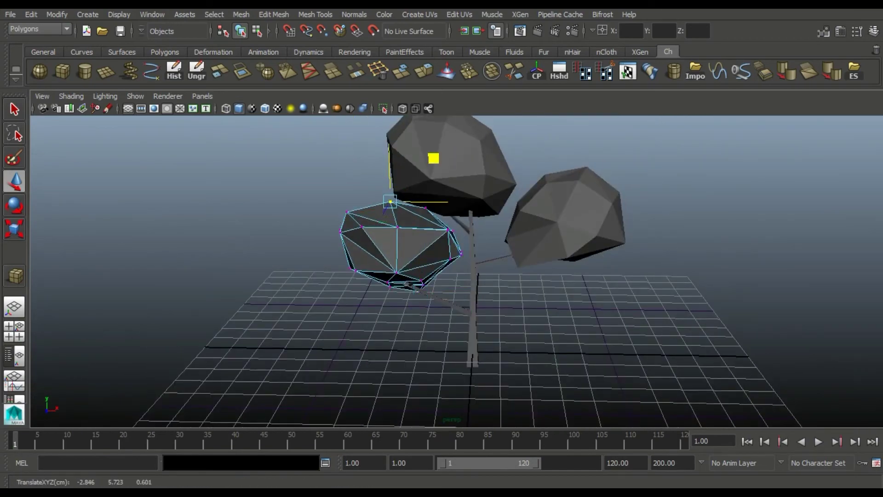
pyautogui.moveTo(434, 158)
pyautogui.mouseDown()
pyautogui.moveTo(452, 219)
pyautogui.moveTo(414, 216)
pyautogui.moveTo(413, 184)
pyautogui.moveTo(442, 207)
pyautogui.mouseUp()
# Select all three canopy blobs.
pyautogui.click(389, 258)
pyautogui.keyDown('shift'); pyautogui.click(503, 232); pyautogui.keyUp('shift')
pyautogui.keyDown('shift'); pyautogui.click(424, 188); pyautogui.keyUp('shift')
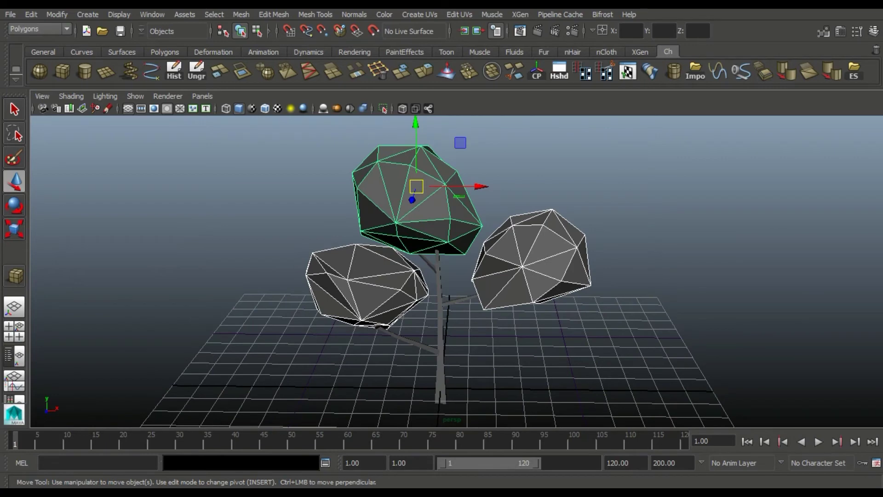
# Assign a new Lambert to the three canopies and set its colour to dark green.
pyautogui.click(354, 51)
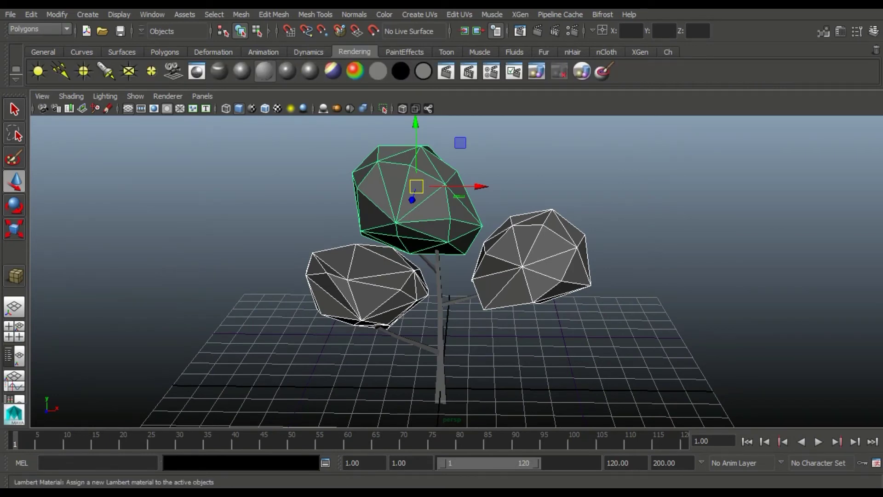
pyautogui.click(264, 71)
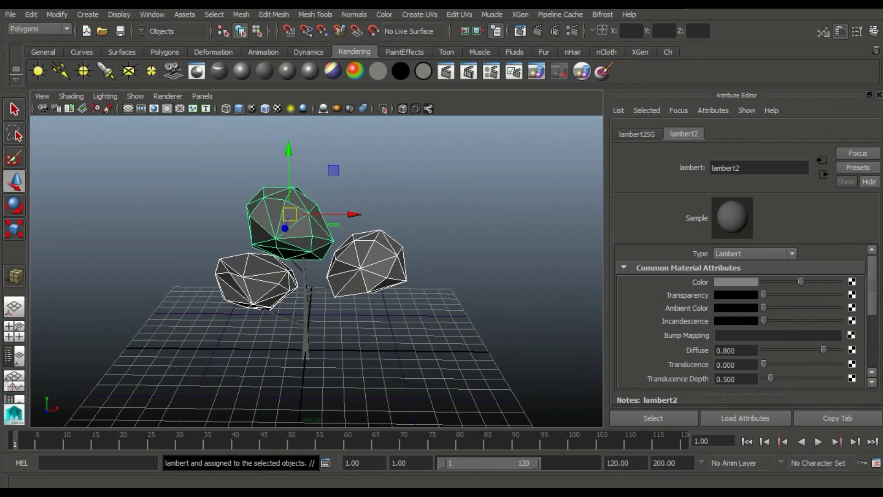
pyautogui.click(735, 281)
pyautogui.click(708, 244)
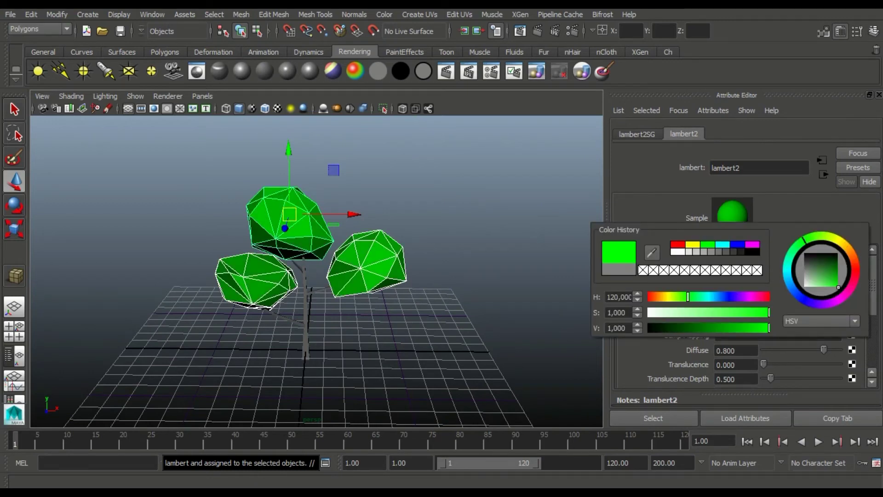
pyautogui.moveTo(768, 327); pyautogui.dragTo(699, 327)
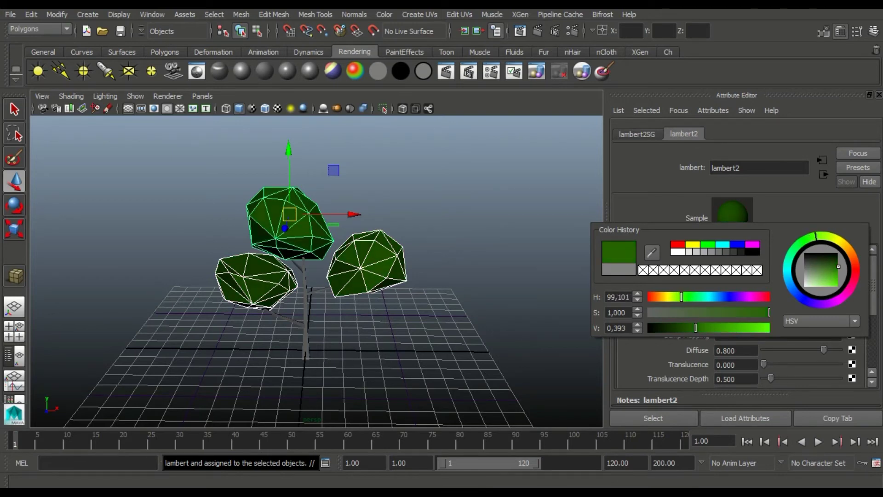
pyautogui.keyDown('alt'); pyautogui.moveTo(322, 276); pyautogui.dragTo(350, 276); pyautogui.keyUp('alt')
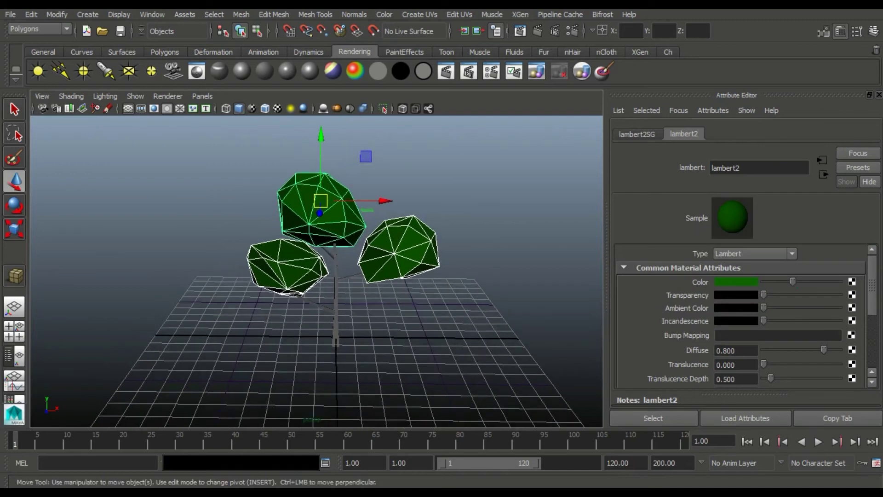
pyautogui.keyDown('alt'); pyautogui.moveTo(322, 276); pyautogui.dragTo(349, 258, button='right'); pyautogui.keyUp('alt')
pyautogui.scroll(3, 318, 272)
pyautogui.scroll(-3, 317, 271)
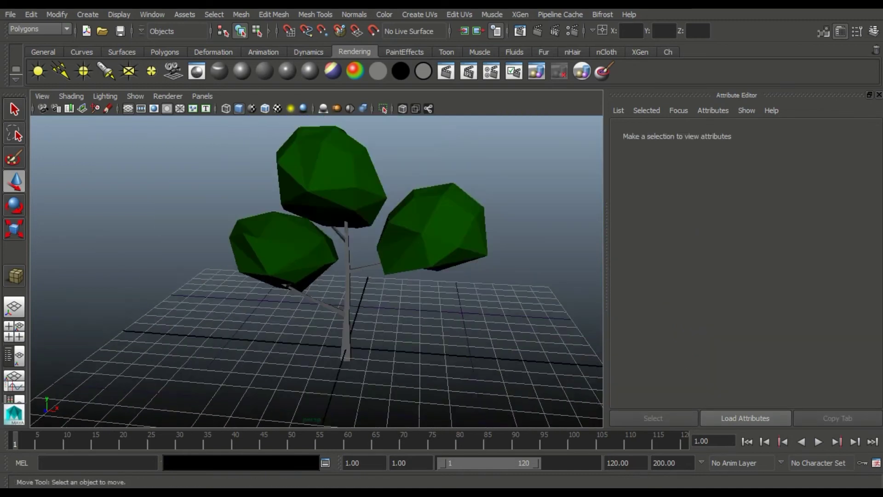
pyautogui.keyDown('alt'); pyautogui.moveTo(317, 272); pyautogui.dragTo(322, 269); pyautogui.keyUp('alt')
# Select the trunk and branches, try a Blinn material, then undo it.
pyautogui.click(339, 231)
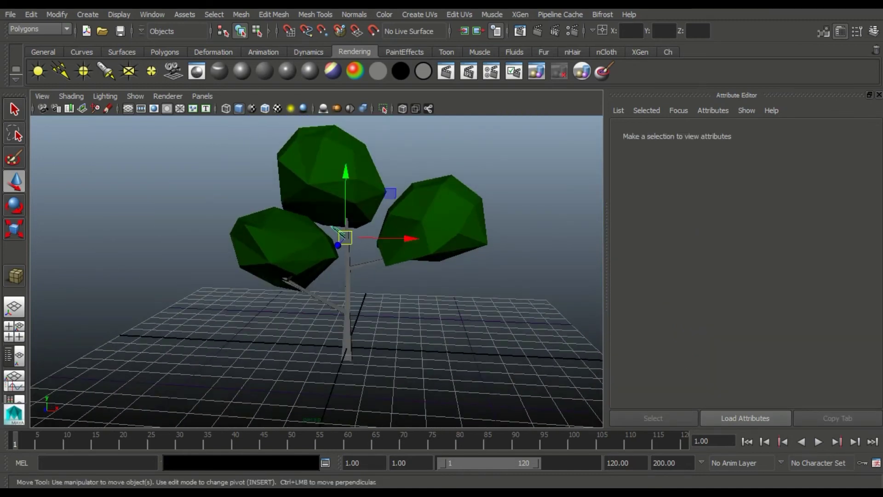
pyautogui.click(338, 230)
pyautogui.click(365, 263)
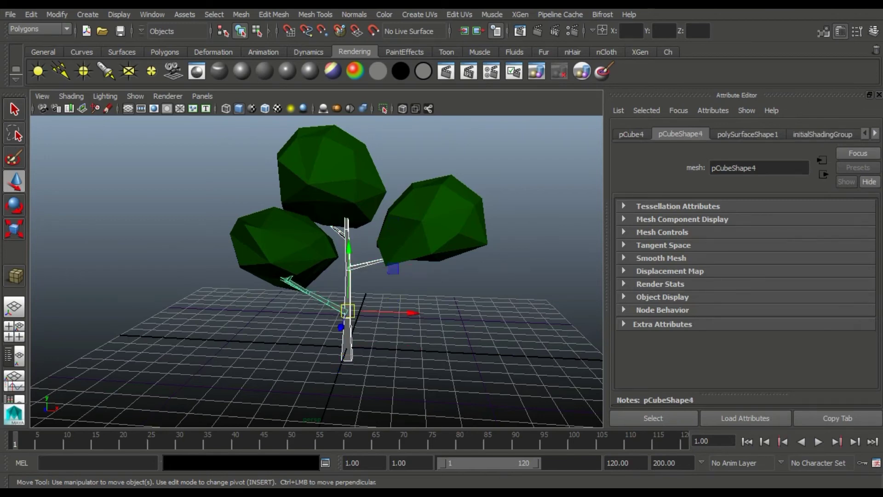
pyautogui.hotkey('ctrl', 'a')
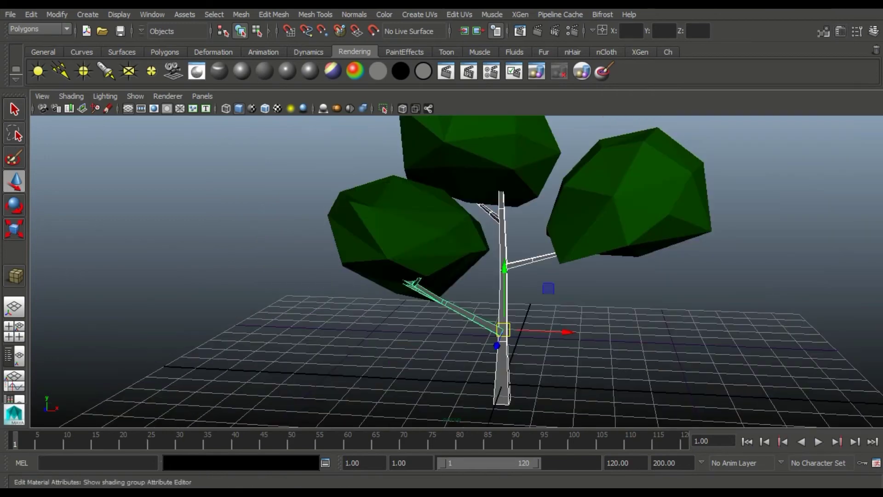
pyautogui.click(241, 70)
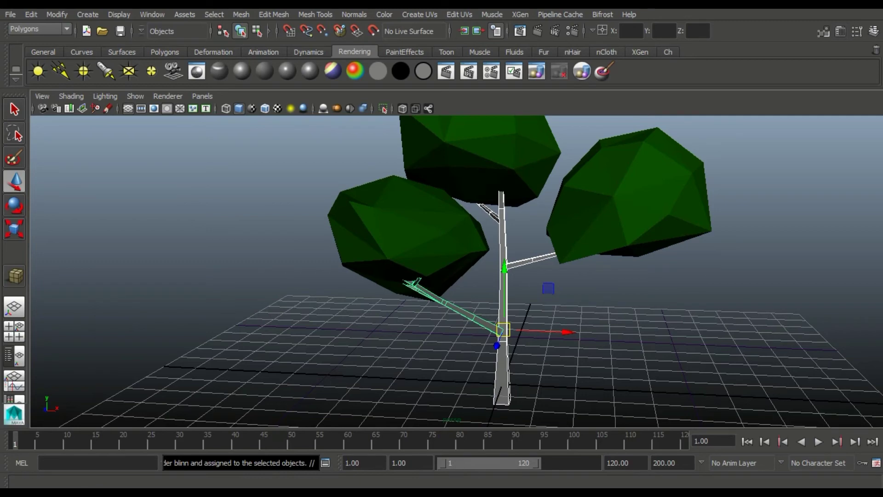
pyautogui.click(840, 31)
pyautogui.click(624, 268)
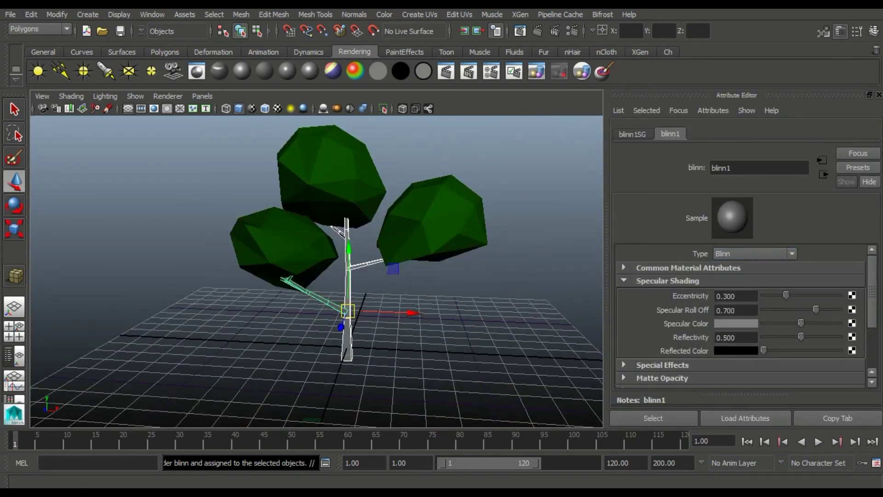
pyautogui.click(752, 253)
pyautogui.hotkey('ctrl', 'z')
# Give the trunk and branches a new Lambert coloured dark reddish-brown.
pyautogui.click(264, 71)
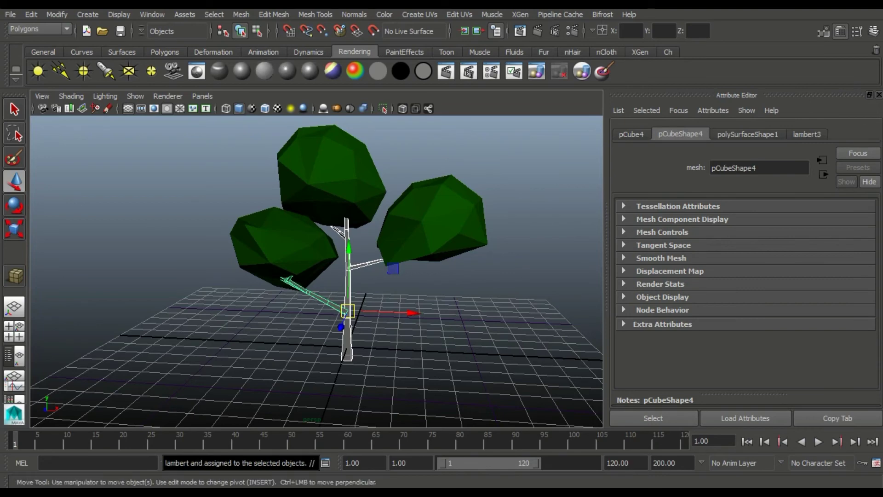
pyautogui.click(736, 281)
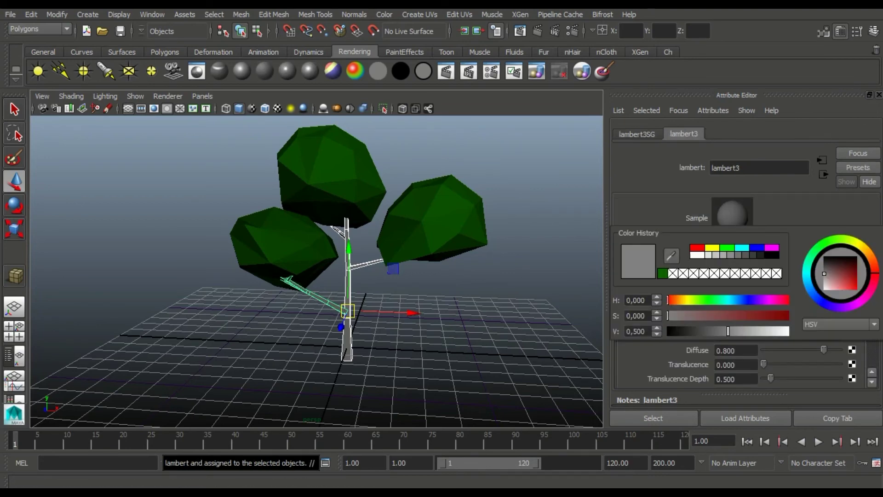
pyautogui.click(697, 247)
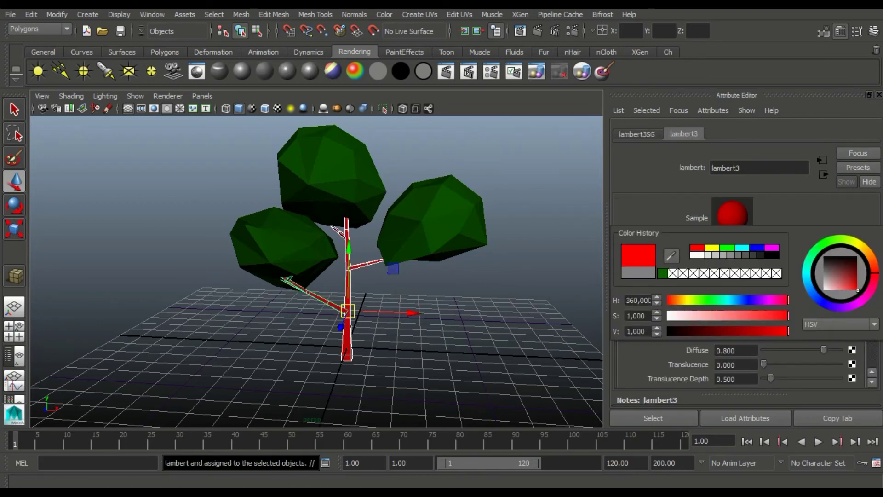
pyautogui.moveTo(672, 300); pyautogui.dragTo(672, 300)
pyautogui.moveTo(788, 331); pyautogui.dragTo(716, 331)
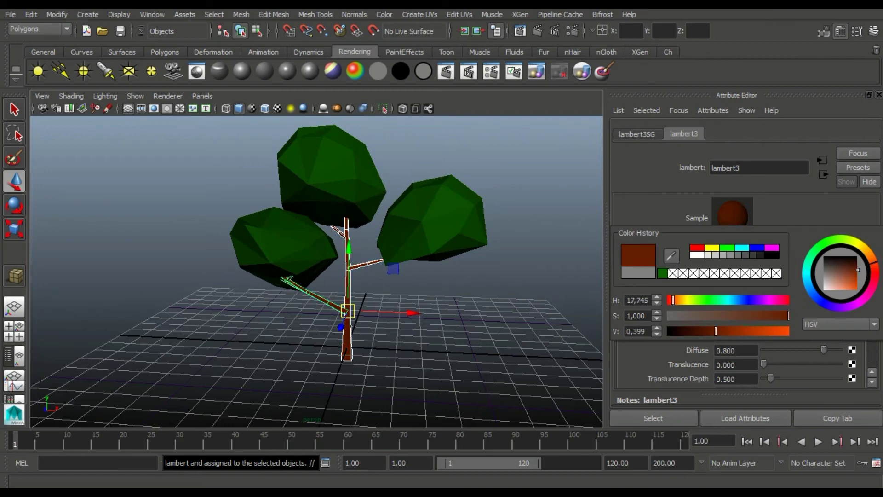
pyautogui.click(138, 184)
# Orbit, pan and zoom to frame the finished tree, its three green canopy clumps over the brown trunk.
pyautogui.keyDown('alt'); pyautogui.moveTo(276, 230); pyautogui.dragTo(479, 217); pyautogui.keyUp('alt')
pyautogui.moveTo(316, 272)
pyautogui.keyDown('alt'); pyautogui.mouseDown(button='middle')
pyautogui.moveTo(301, 279)
pyautogui.moveTo(426, 285)
pyautogui.mouseUp(button='middle'); pyautogui.keyUp('alt')
pyautogui.scroll(-5, 426, 286)
pyautogui.moveTo(426, 286)
pyautogui.keyDown('alt'); pyautogui.mouseDown()
pyautogui.moveTo(405, 284)
pyautogui.moveTo(405, 297)
pyautogui.mouseUp(); pyautogui.keyUp('alt')
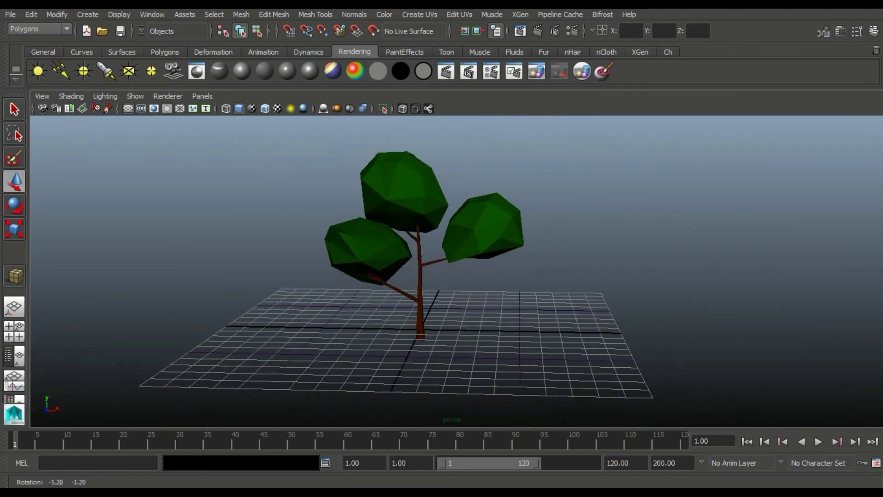
pyautogui.scroll(2, 414, 276)
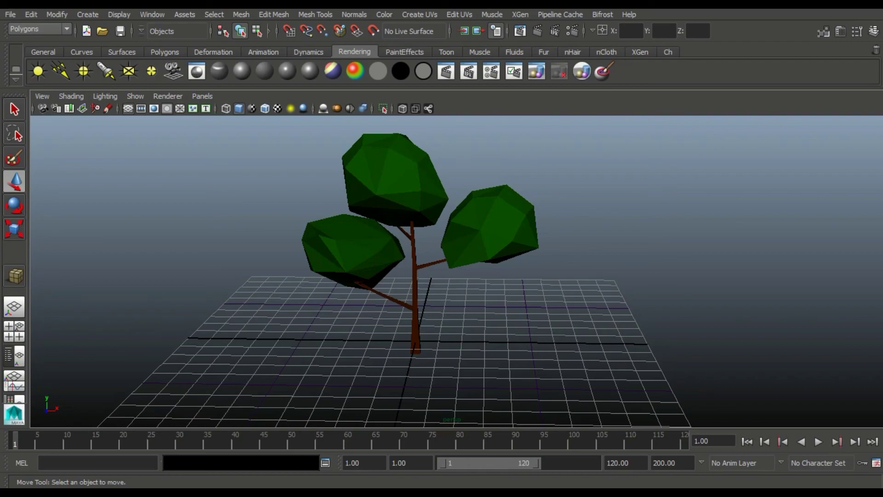
pyautogui.moveTo(442, 271)
pyautogui.keyDown('alt'); pyautogui.mouseDown()
pyautogui.moveTo(694, 271)
pyautogui.moveTo(464, 271)
pyautogui.moveTo(534, 271)
pyautogui.moveTo(487, 272)
pyautogui.mouseUp(); pyautogui.keyUp('alt')
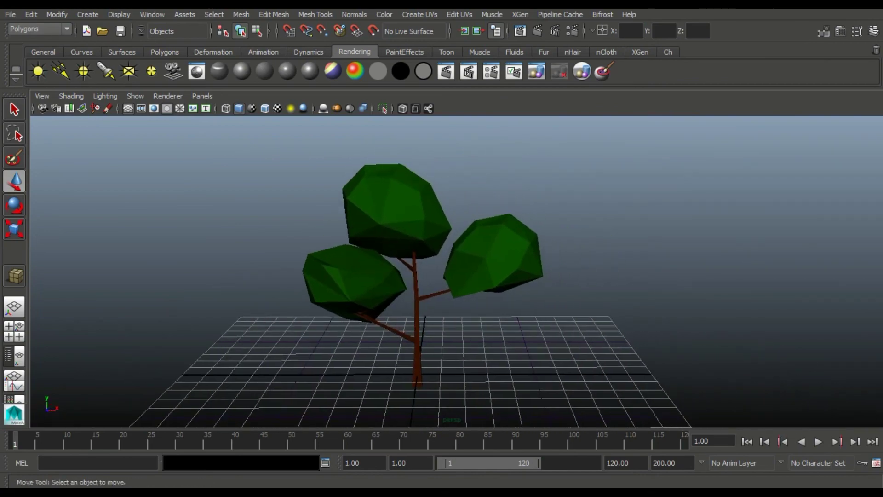